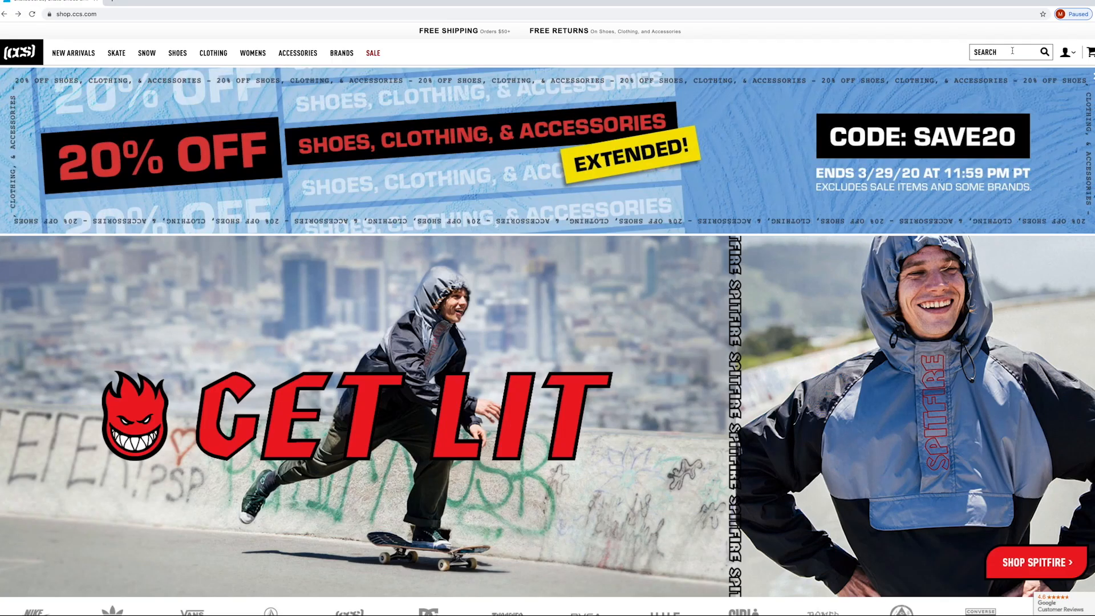
# Step: Search the store for "custom" and open the CCS Custom Skateboard Deck product
pyautogui.click(1012, 51)
pyautogui.write('custom')
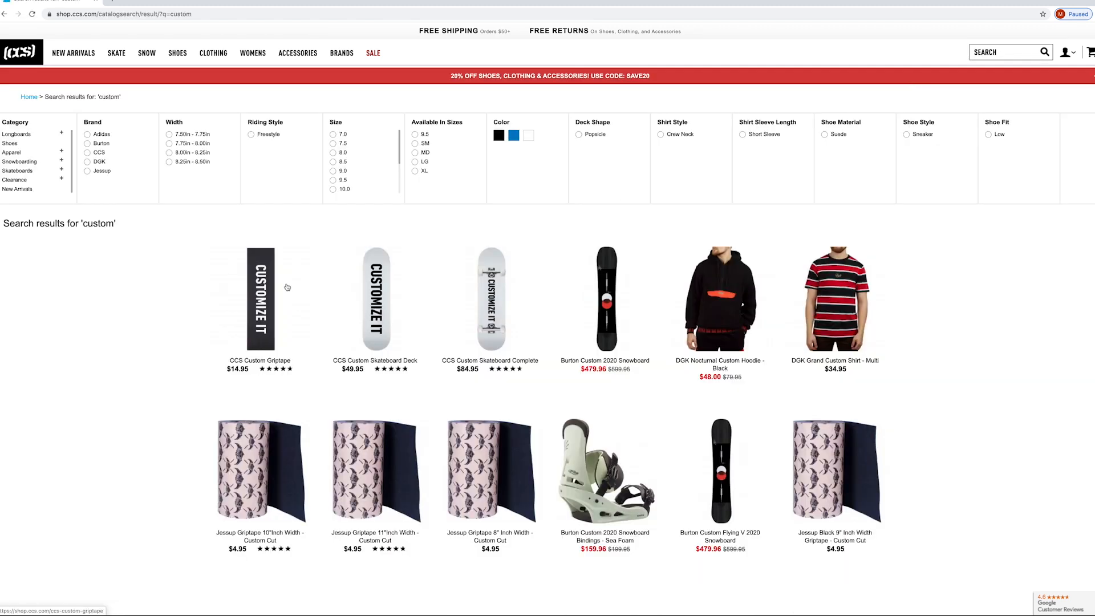
pyautogui.click(380, 305)
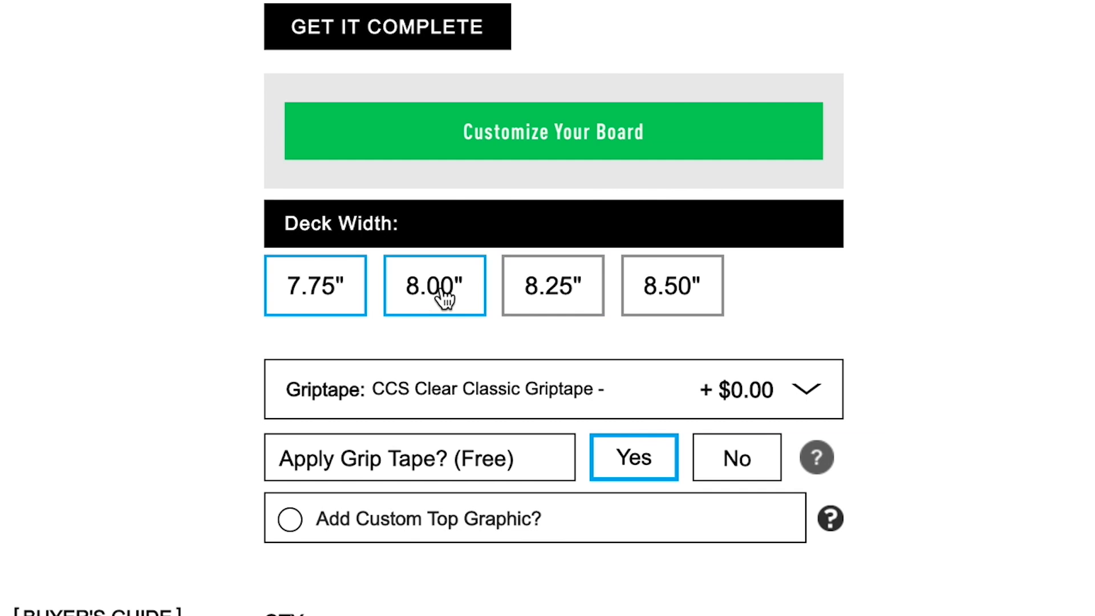
# Step: Choose the 8.50" deck width and open the board customizer
pyautogui.click(567, 289)
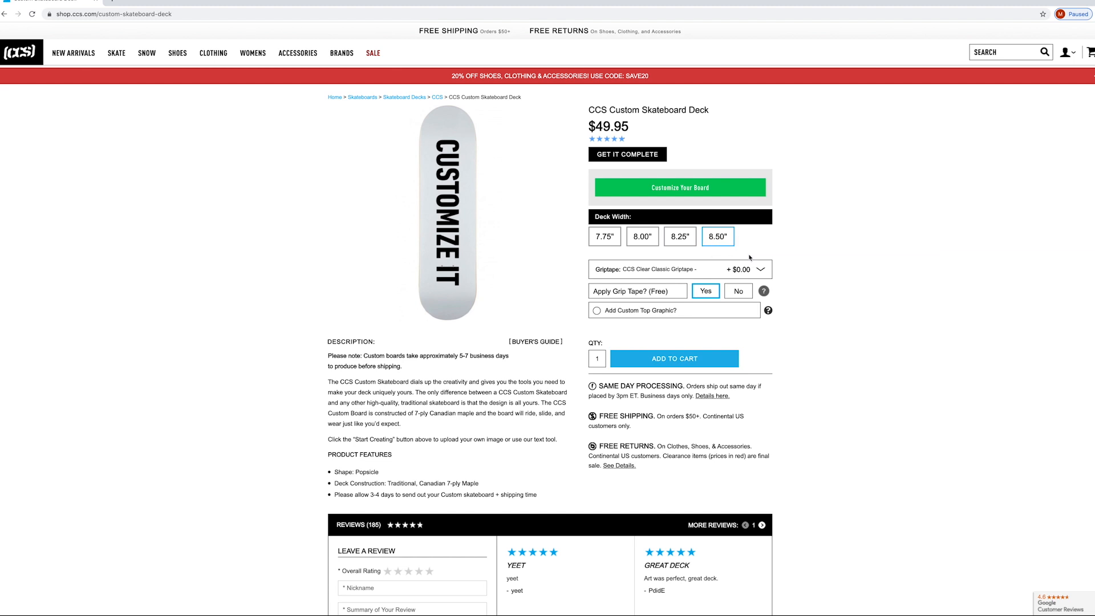
pyautogui.click(718, 195)
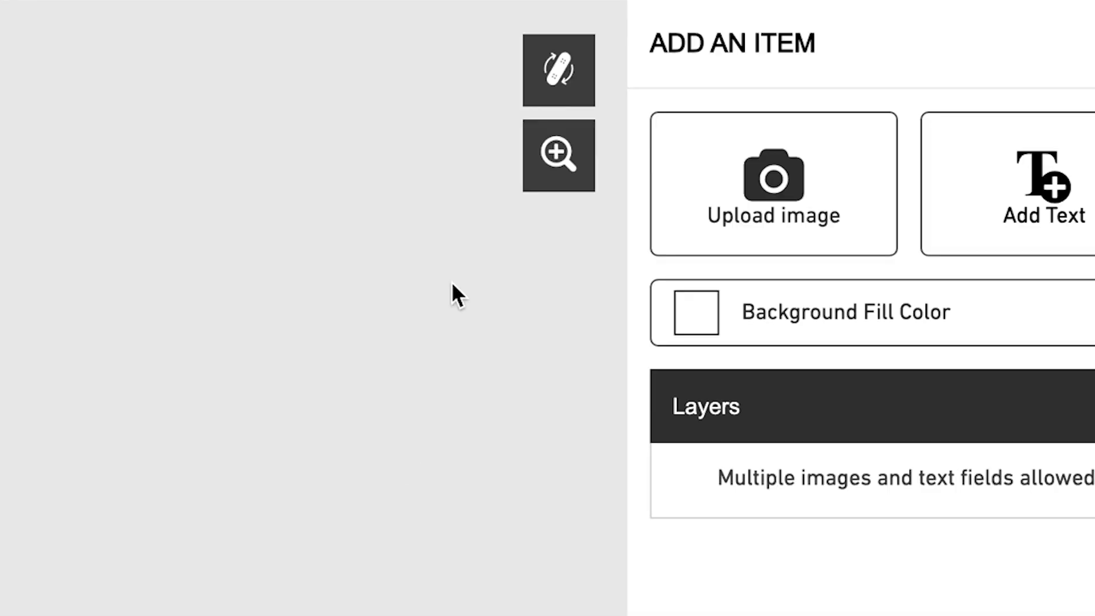
# Step: Switch the artboard direction to horizontal and back to vertical
pyautogui.click(567, 78)
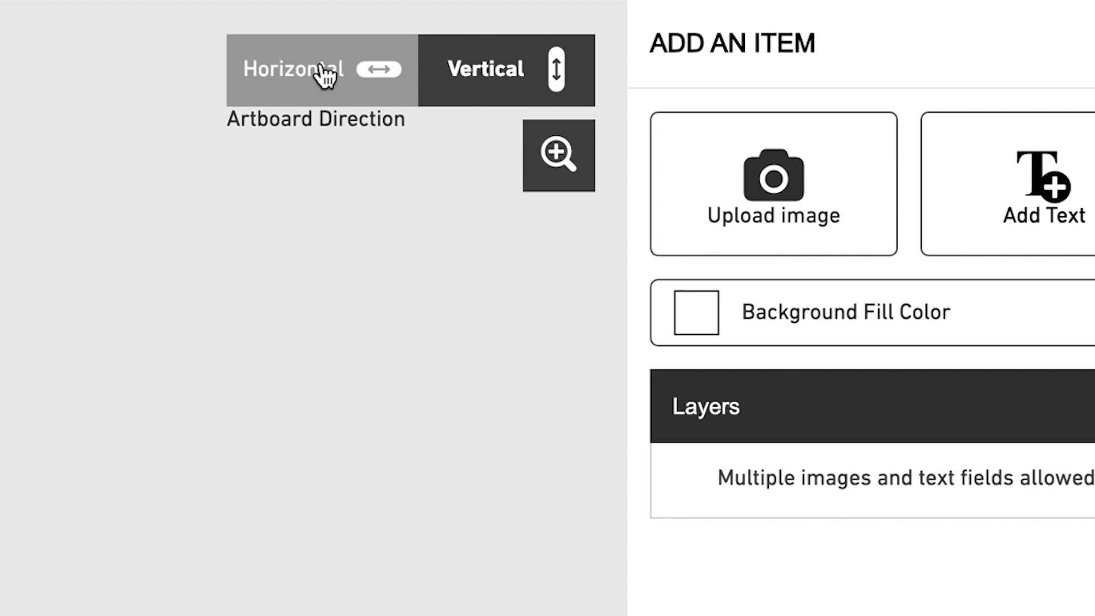
pyautogui.click(321, 67)
pyautogui.click(568, 68)
pyautogui.click(939, 41)
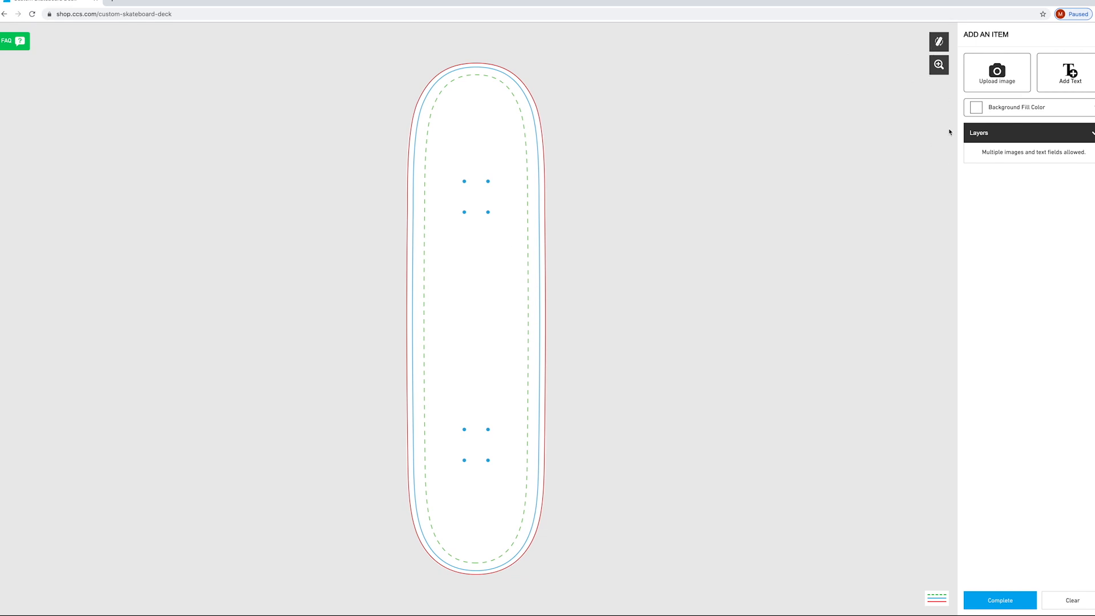
# Step: Upload the image NYC.jpg to the deck design
pyautogui.click(1002, 79)
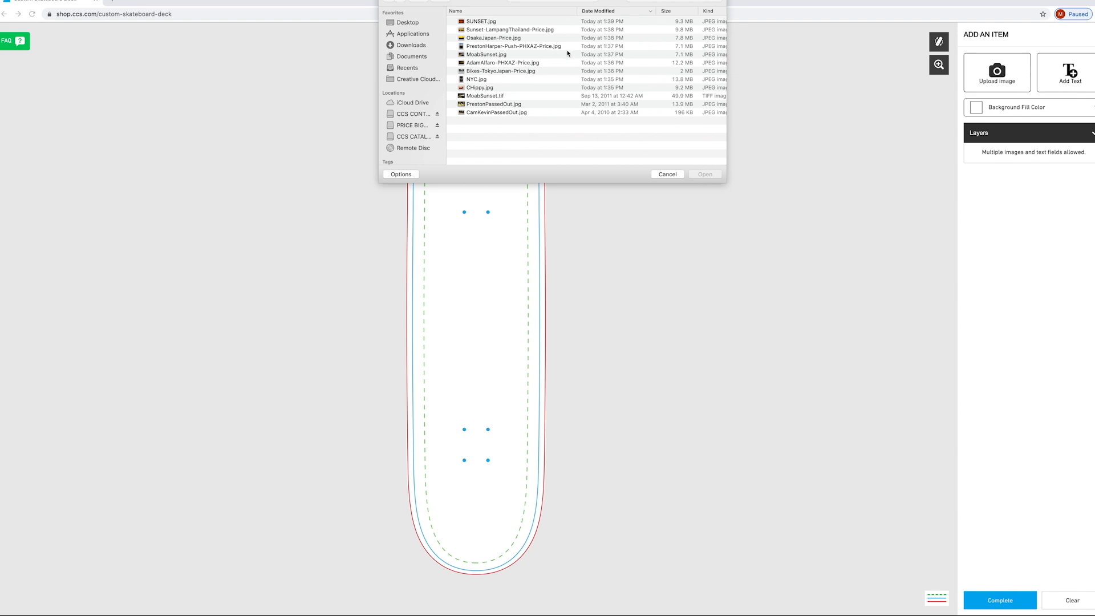
pyautogui.click(479, 78)
pyautogui.click(705, 174)
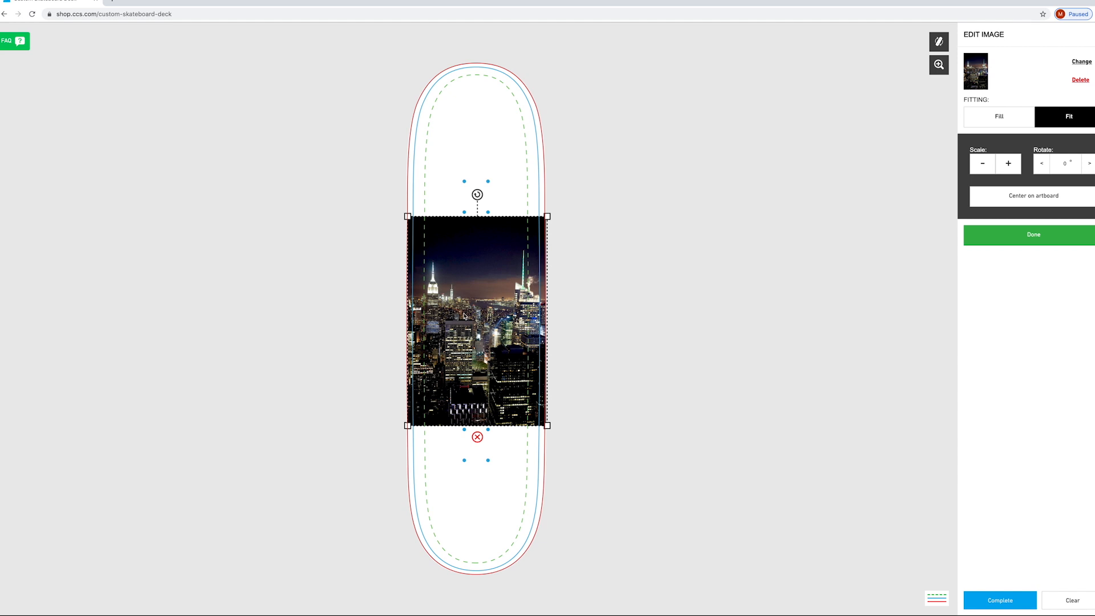
# Step: Set the NYC image to Fill, reposition it so the green-spired skyscraper sits on the deck, and finish editing
pyautogui.click(998, 119)
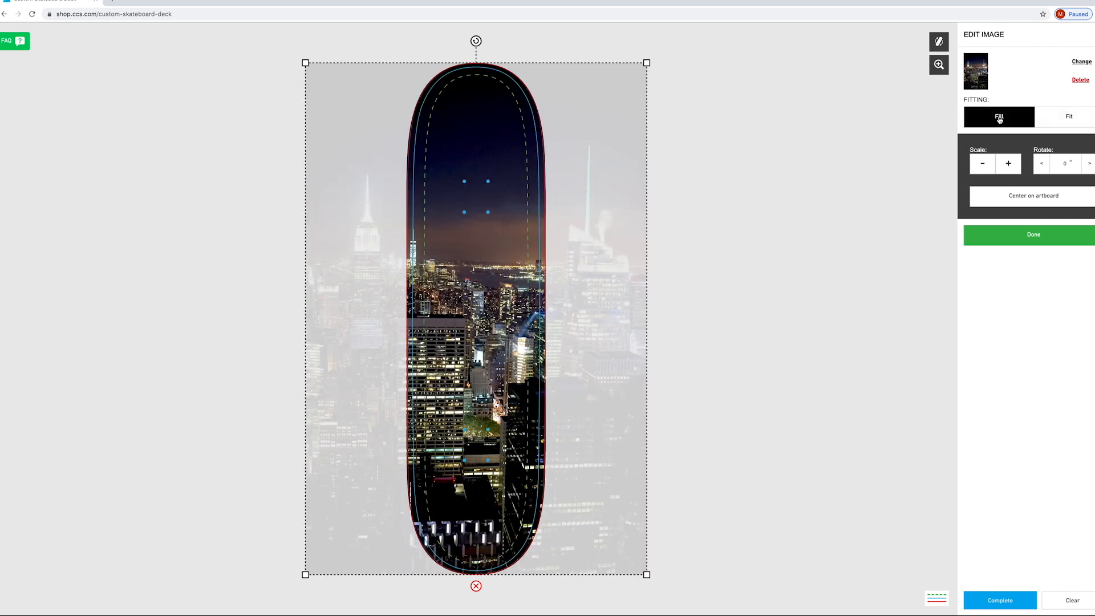
pyautogui.moveTo(495, 261); pyautogui.dragTo(409, 253)
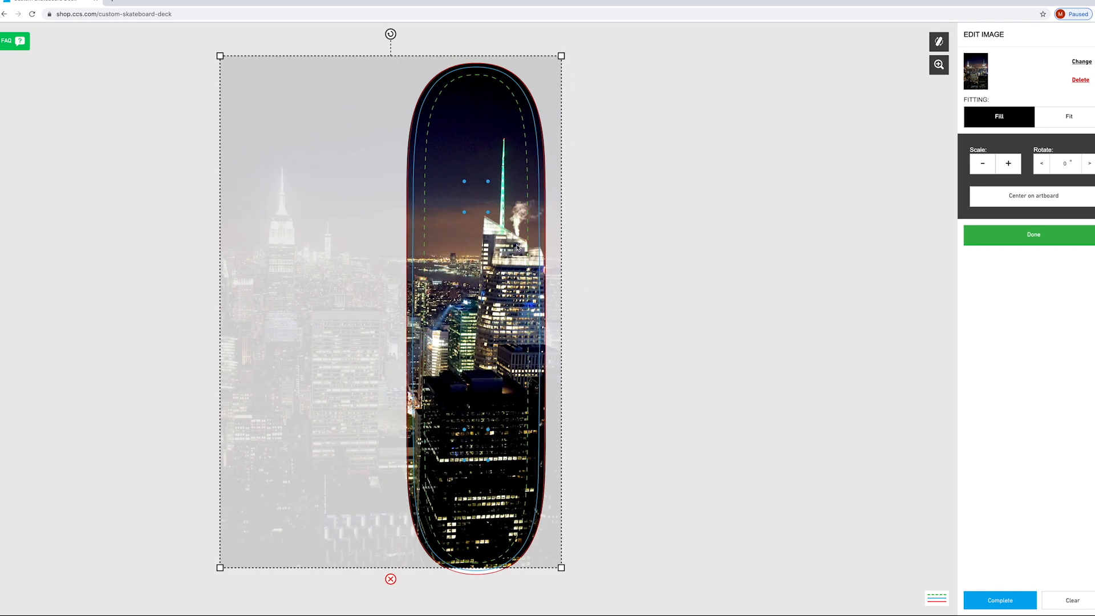
pyautogui.moveTo(517, 246); pyautogui.dragTo(515, 254)
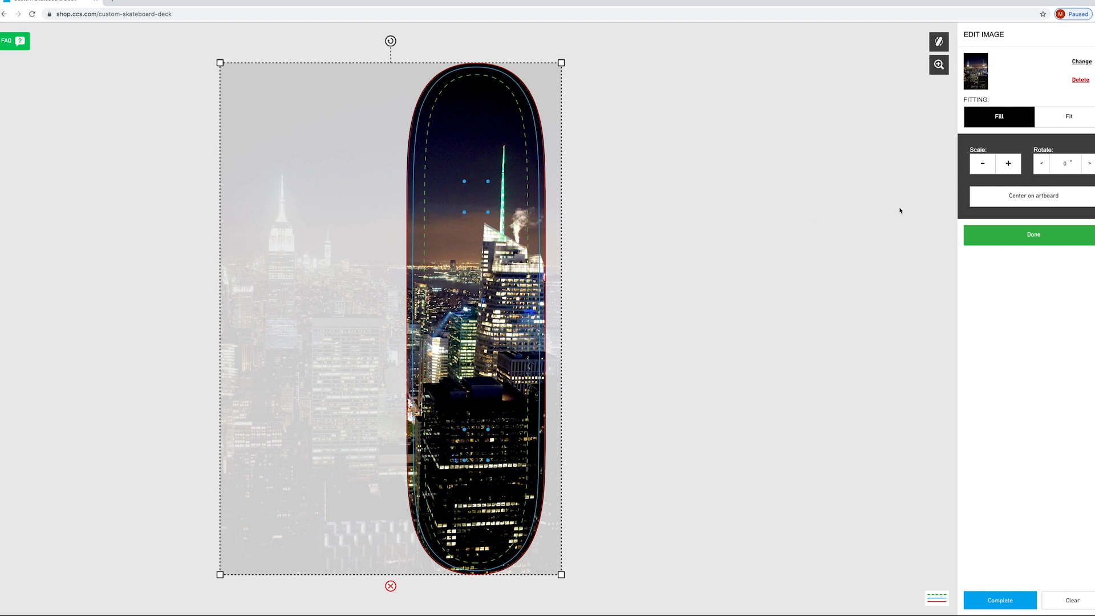
pyautogui.click(1025, 242)
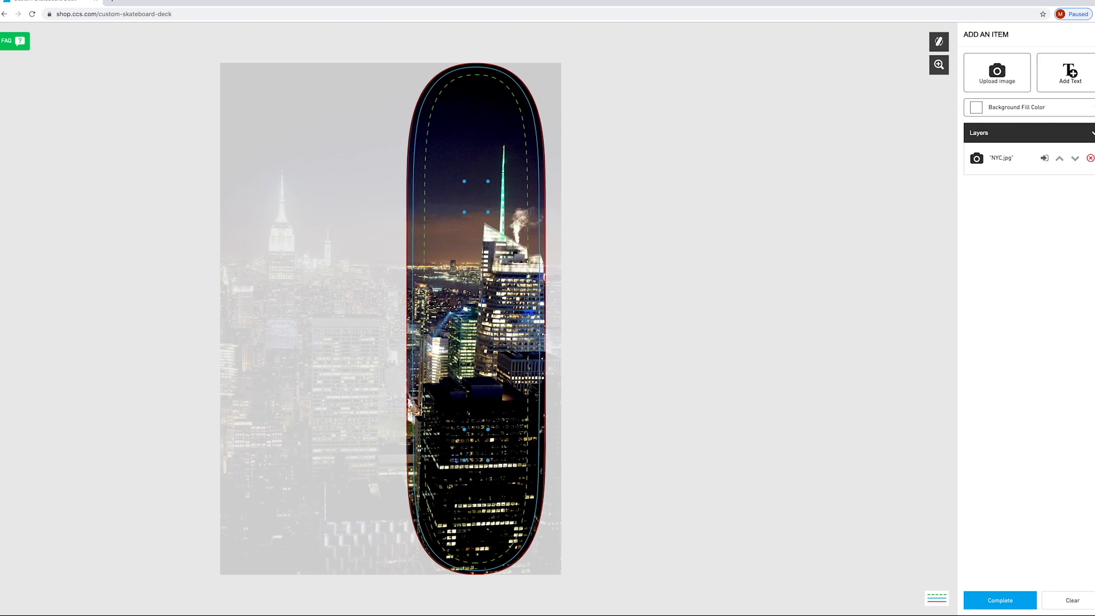
# Step: Delete the NYC.jpg layer and set the artboard direction to horizontal
pyautogui.click(1090, 158)
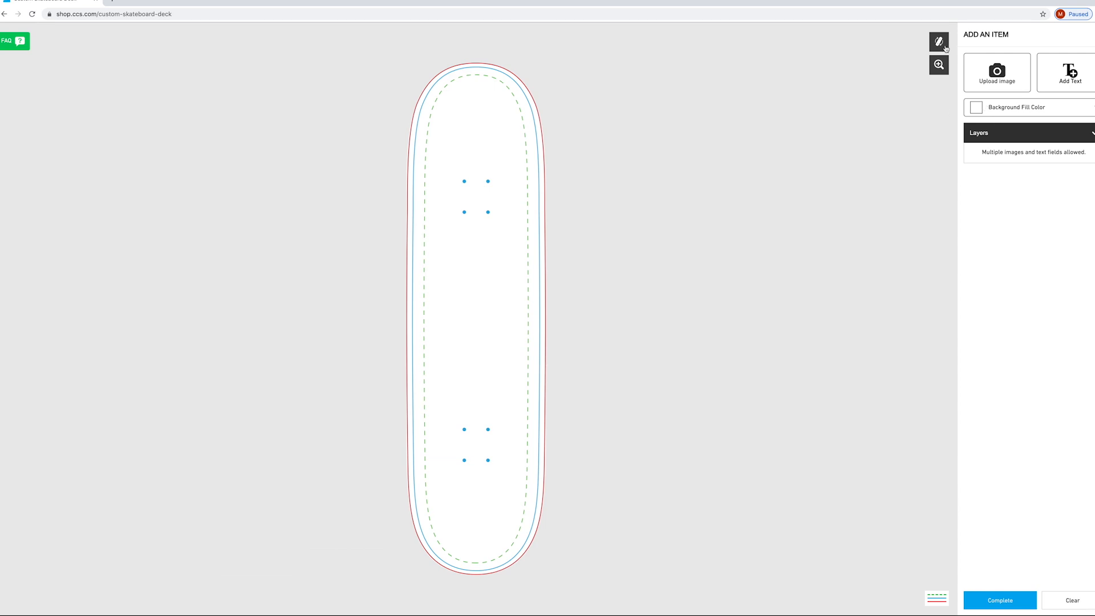
pyautogui.moveTo(939, 42)
pyautogui.click(858, 45)
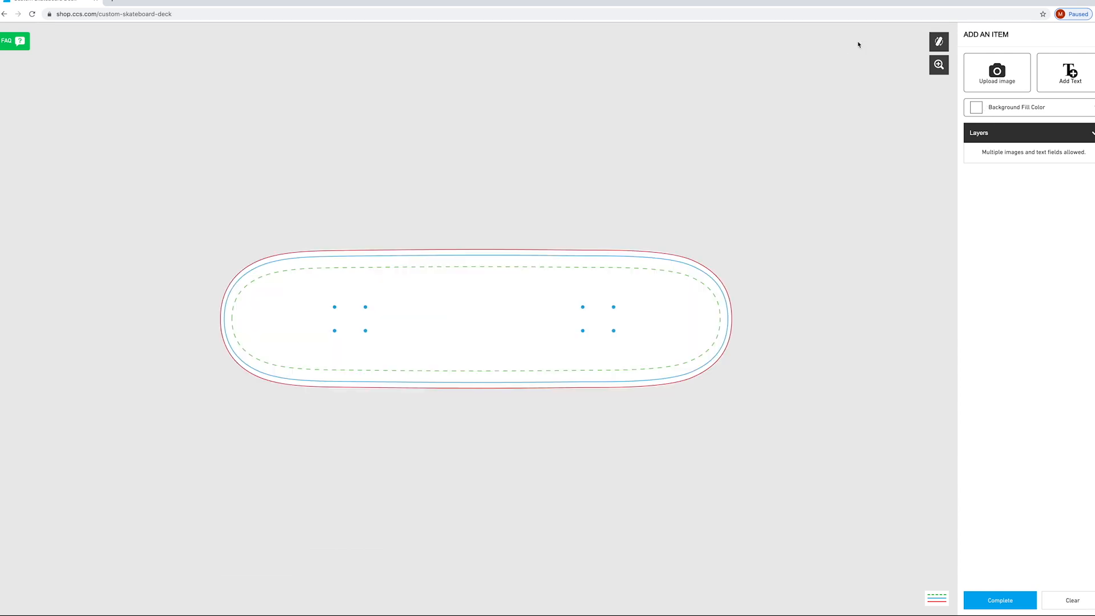
# Step: Upload MoabSunset.jpg and rotate it counterclockwise to 270°
pyautogui.click(995, 71)
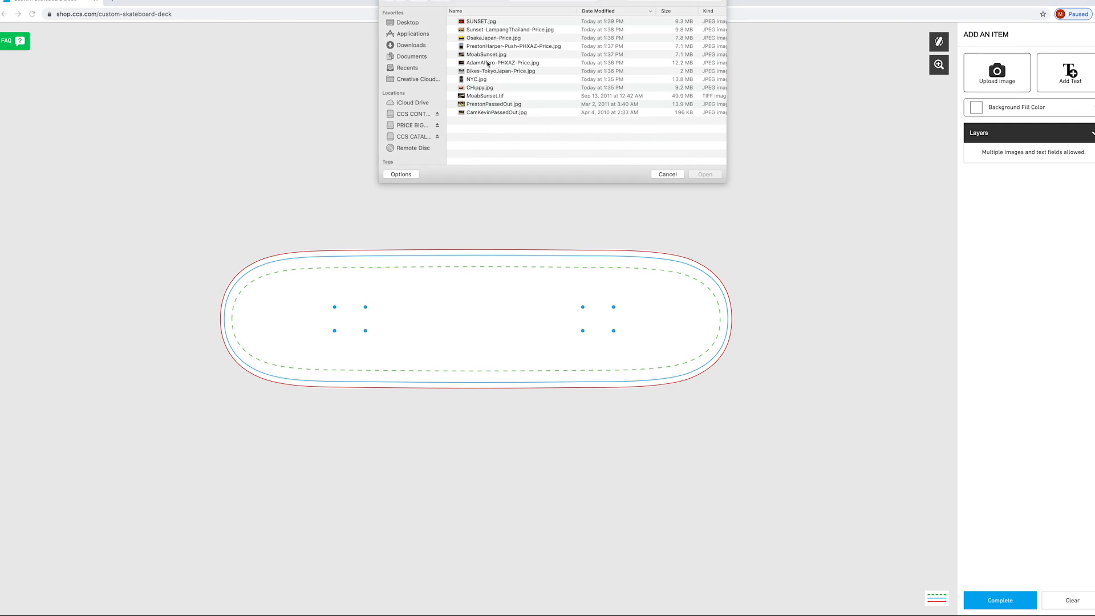
pyautogui.doubleClick(489, 56)
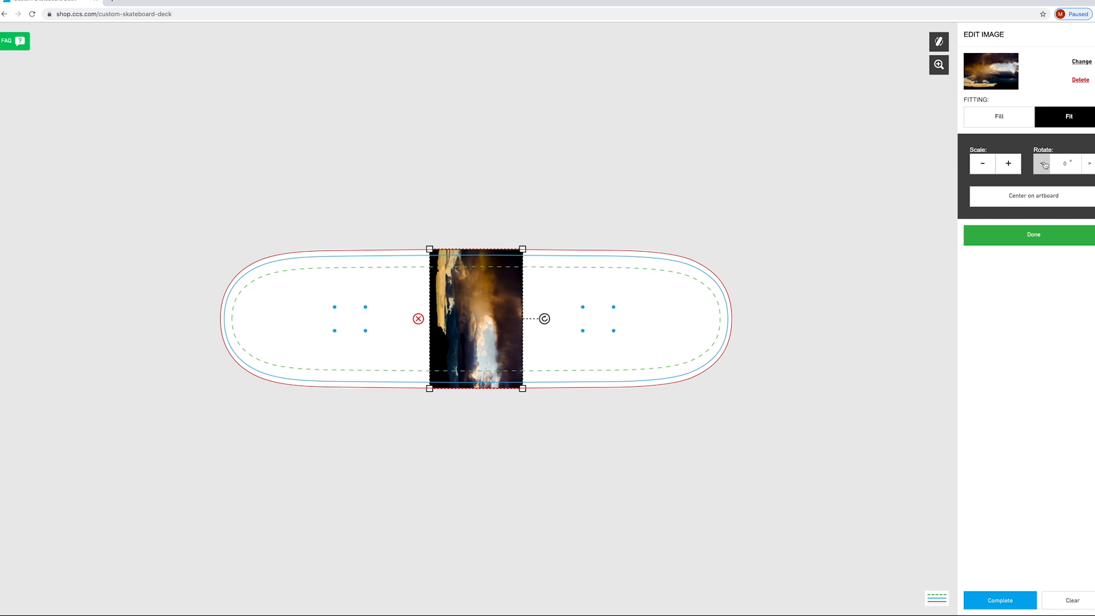
pyautogui.click(1043, 164)
pyautogui.click(1044, 164)
pyautogui.click(1044, 165)
pyautogui.click(1043, 165)
pyautogui.click(1044, 165)
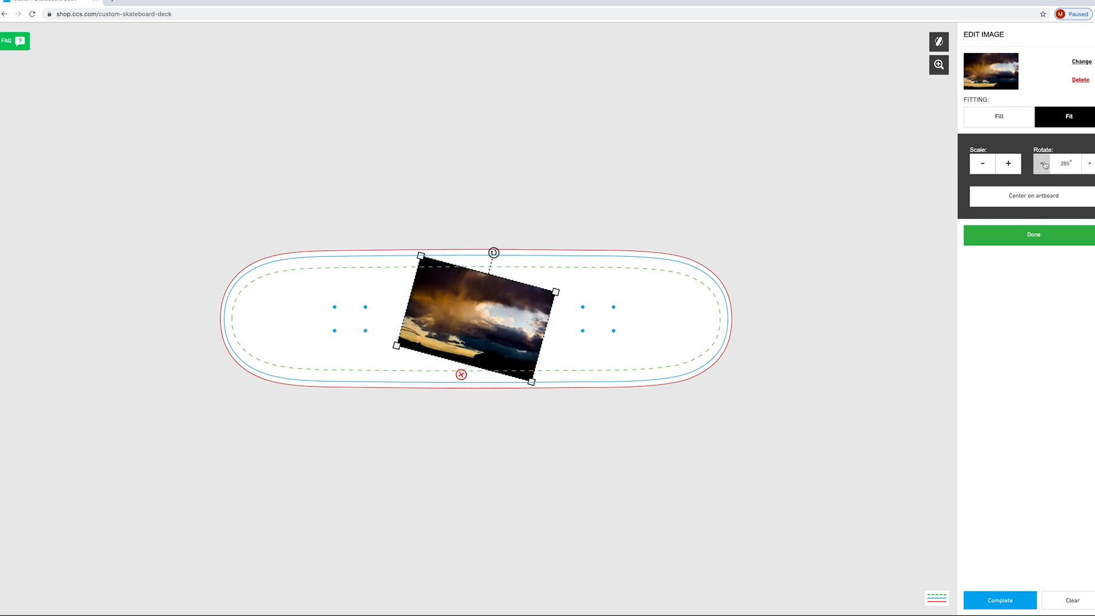
pyautogui.click(1043, 165)
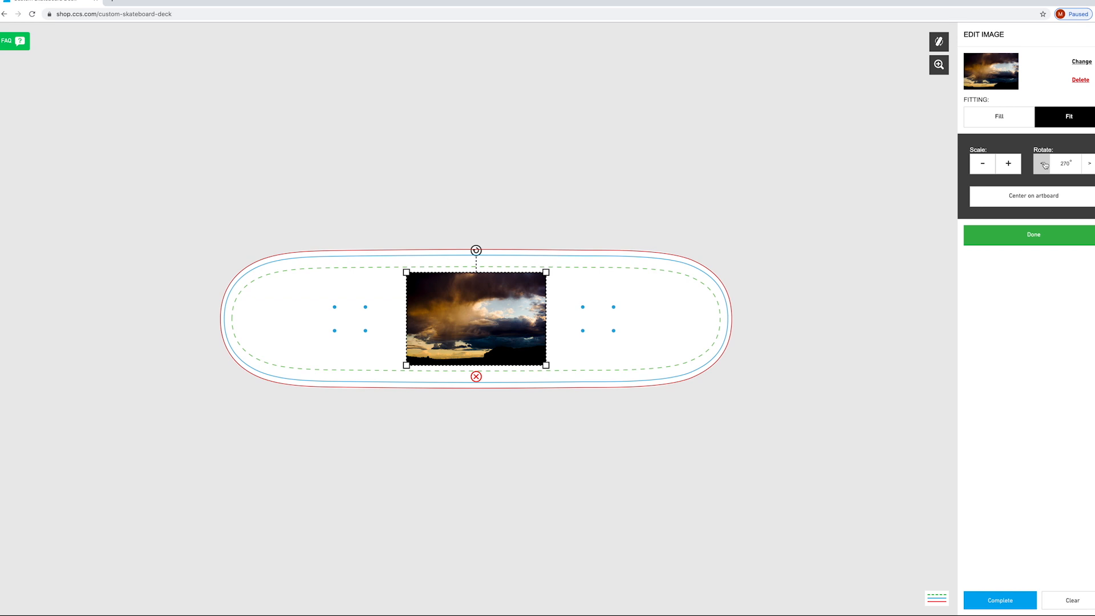
# Step: Rotate the MoabSunset image further counterclockwise in increments to -30°
pyautogui.click(1043, 164)
pyautogui.click(1043, 164)
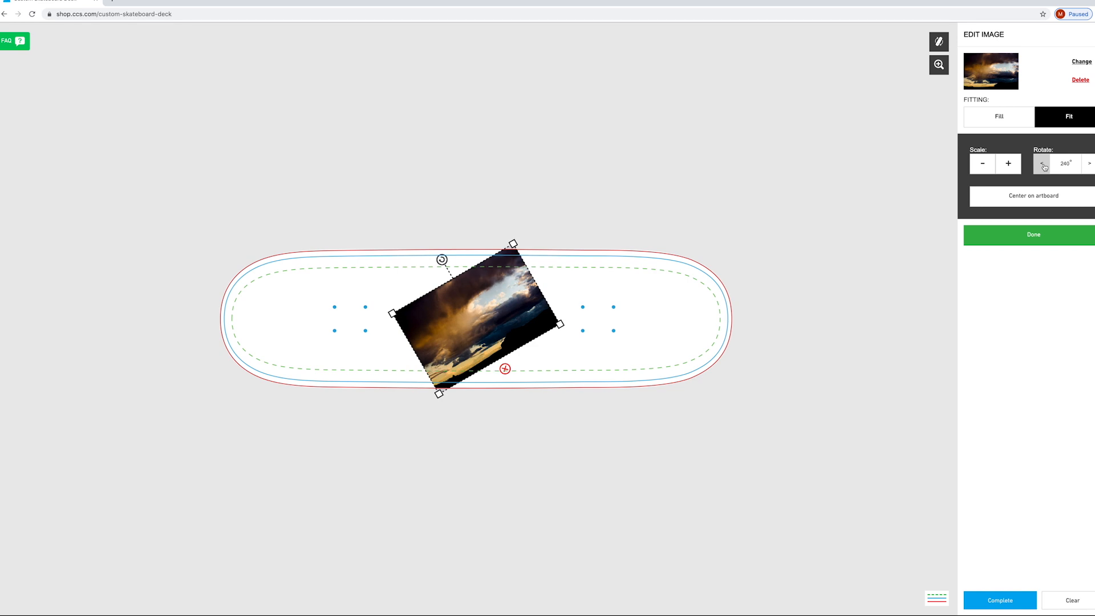
pyautogui.click(1043, 164)
pyautogui.click(1044, 164)
pyautogui.click(1043, 164)
pyautogui.click(1044, 164)
pyautogui.click(1044, 164)
pyautogui.click(1043, 164)
pyautogui.click(1044, 164)
pyautogui.click(1044, 164)
pyautogui.click(1044, 165)
pyautogui.click(1043, 164)
pyautogui.click(1043, 164)
pyautogui.click(1044, 165)
pyautogui.click(1043, 164)
pyautogui.click(1044, 164)
pyautogui.click(1044, 164)
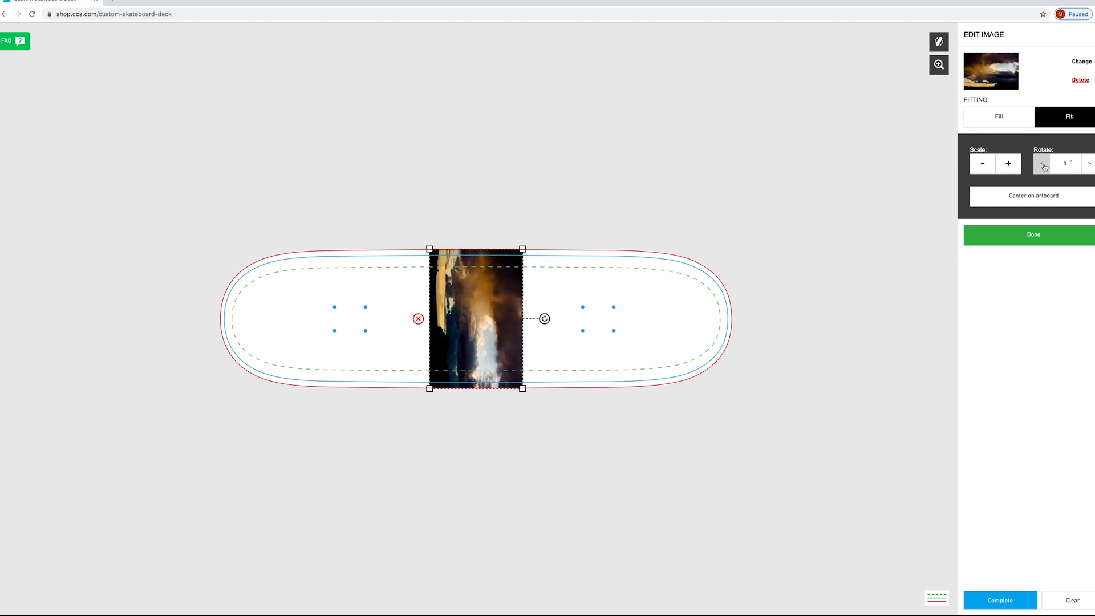
pyautogui.click(1044, 164)
pyautogui.click(1044, 164)
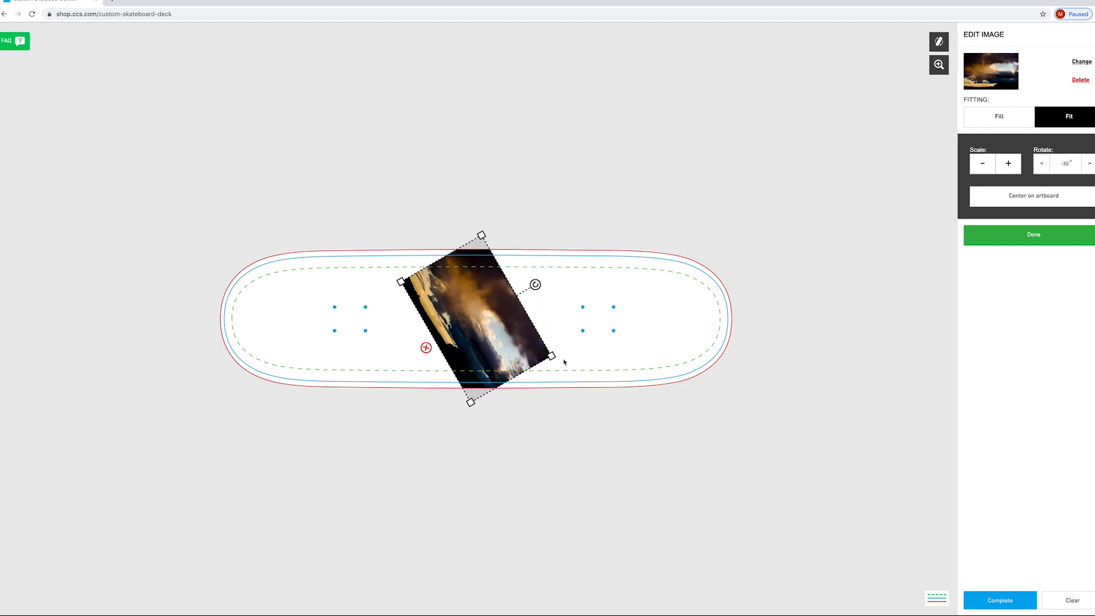
# Step: Turn the MoabSunset image freehand to about 315° and adjust its rotation back to 270°
pyautogui.moveTo(536, 284)
pyautogui.mouseDown()
pyautogui.moveTo(496, 251)
pyautogui.moveTo(540, 296)
pyautogui.moveTo(525, 270)
pyautogui.mouseUp()
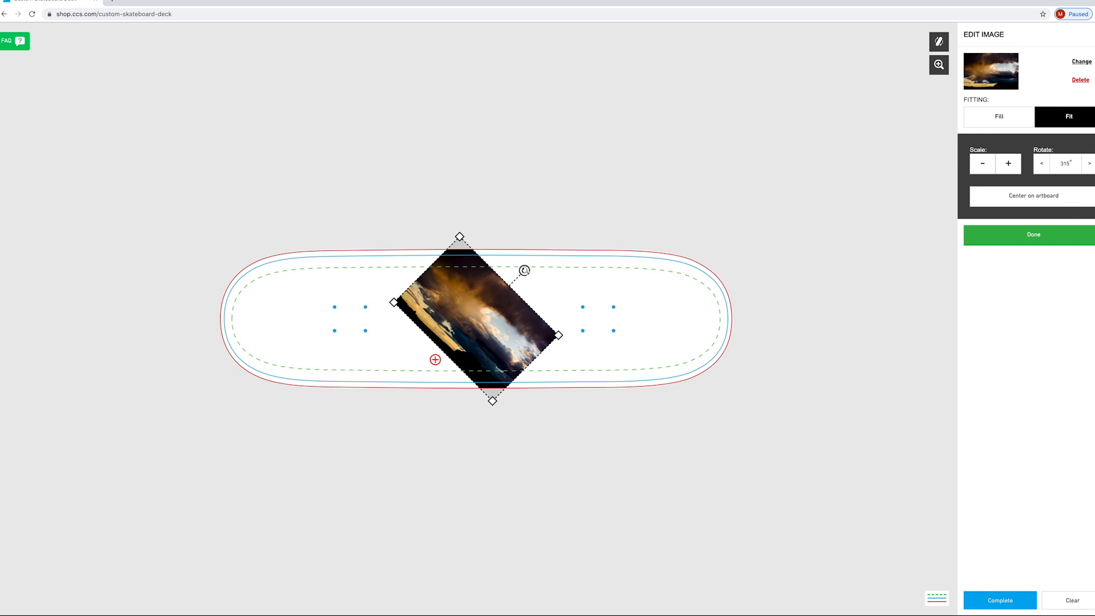
pyautogui.click(1039, 168)
pyautogui.click(1039, 168)
pyautogui.click(1039, 169)
pyautogui.click(1039, 169)
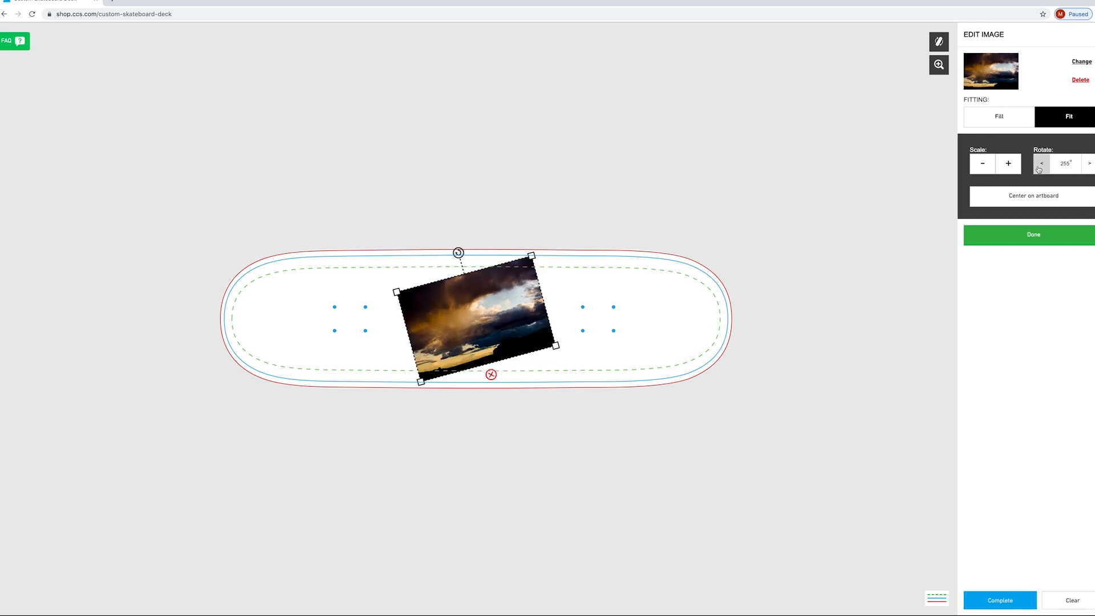
pyautogui.click(1088, 163)
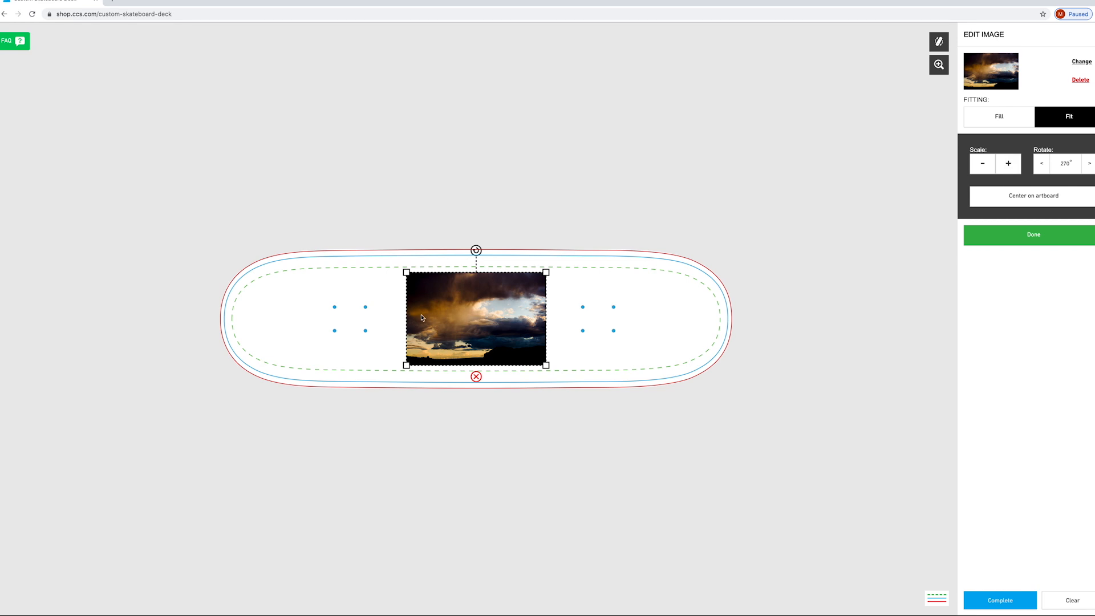
# Step: Set the MoabSunset image to Fill, shrink and shift it so it just covers the deck's length, and finish editing
pyautogui.click(997, 116)
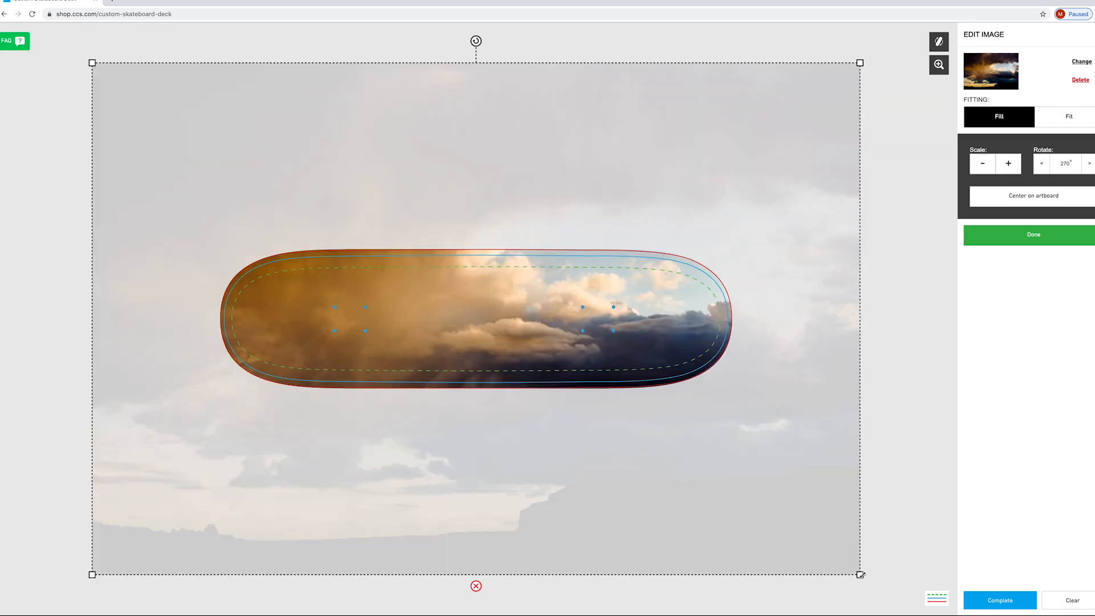
pyautogui.moveTo(860, 574); pyautogui.dragTo(779, 448)
pyautogui.moveTo(91, 62); pyautogui.dragTo(212, 162)
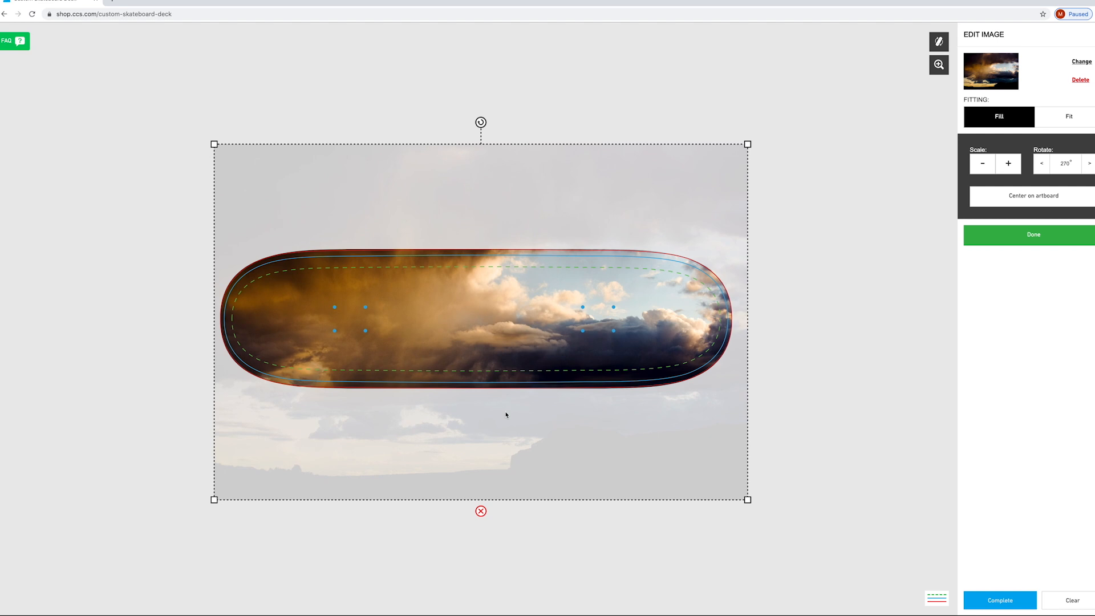
pyautogui.moveTo(747, 499); pyautogui.dragTo(653, 425)
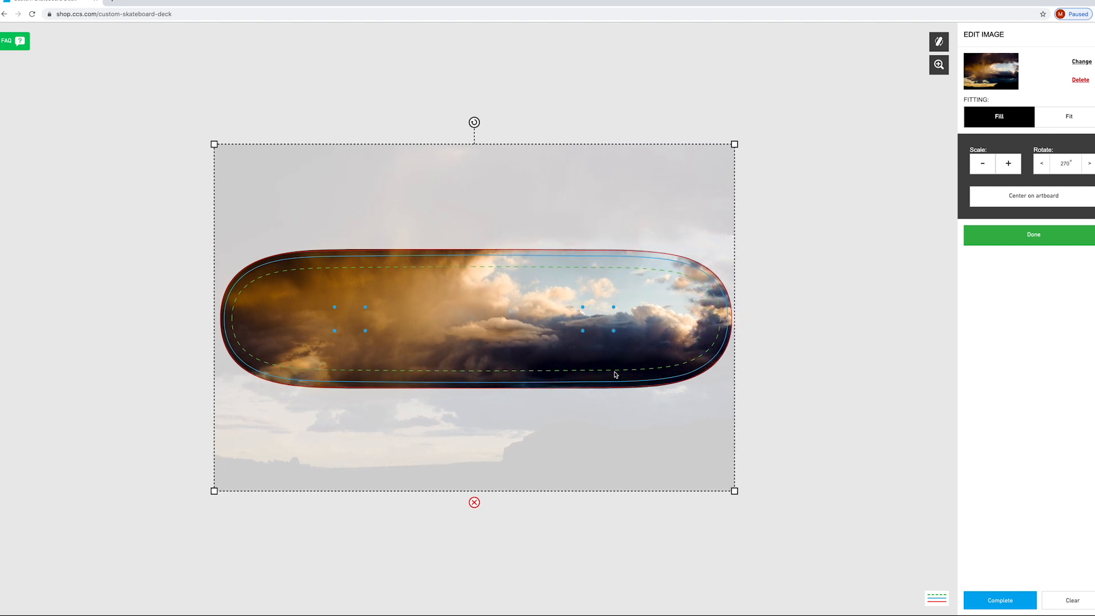
pyautogui.moveTo(557, 293); pyautogui.dragTo(558, 309)
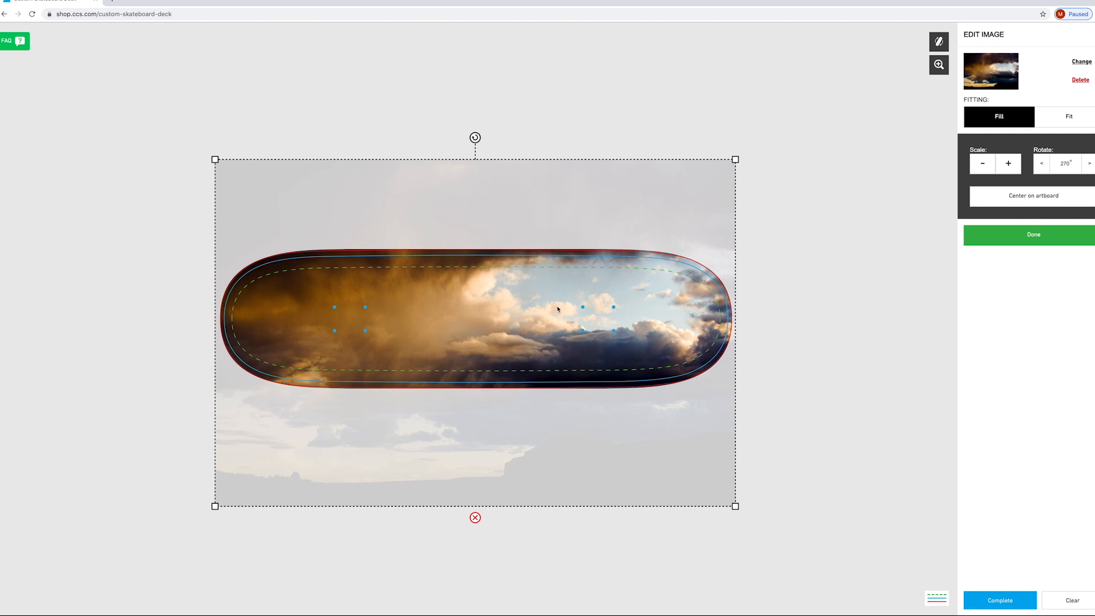
pyautogui.click(1024, 239)
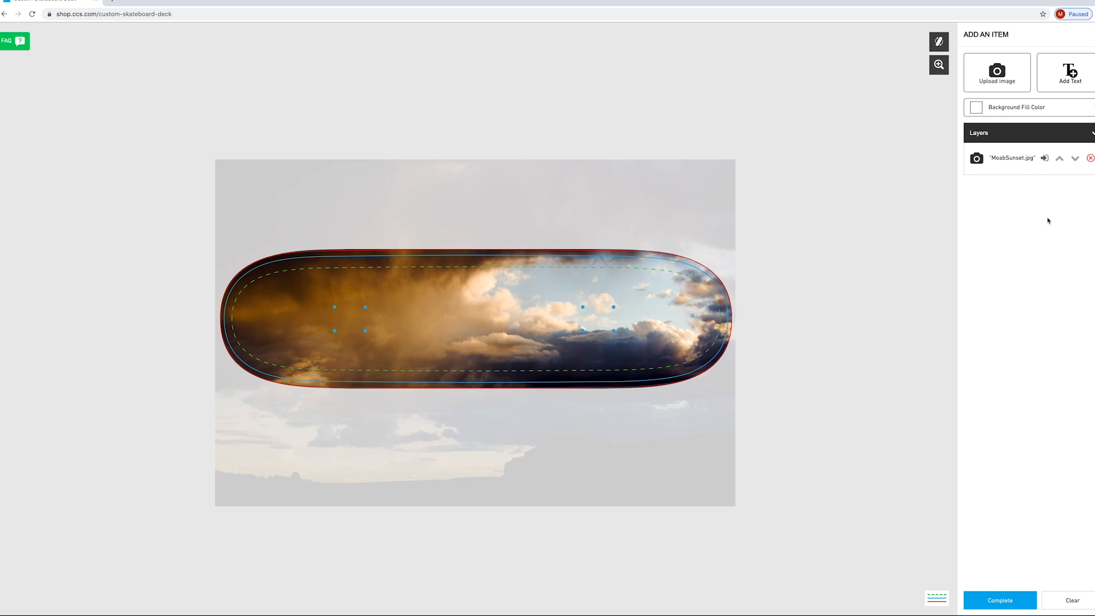
# Step: Delete the MoabSunset.jpg layer and set the artboard direction to vertical
pyautogui.click(1090, 159)
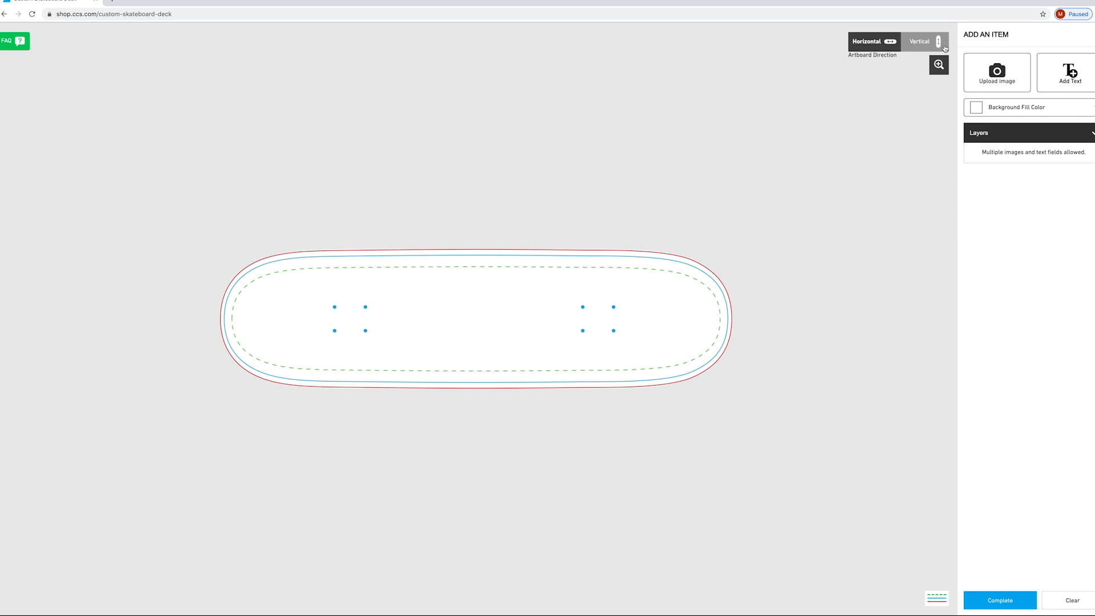
pyautogui.click(926, 45)
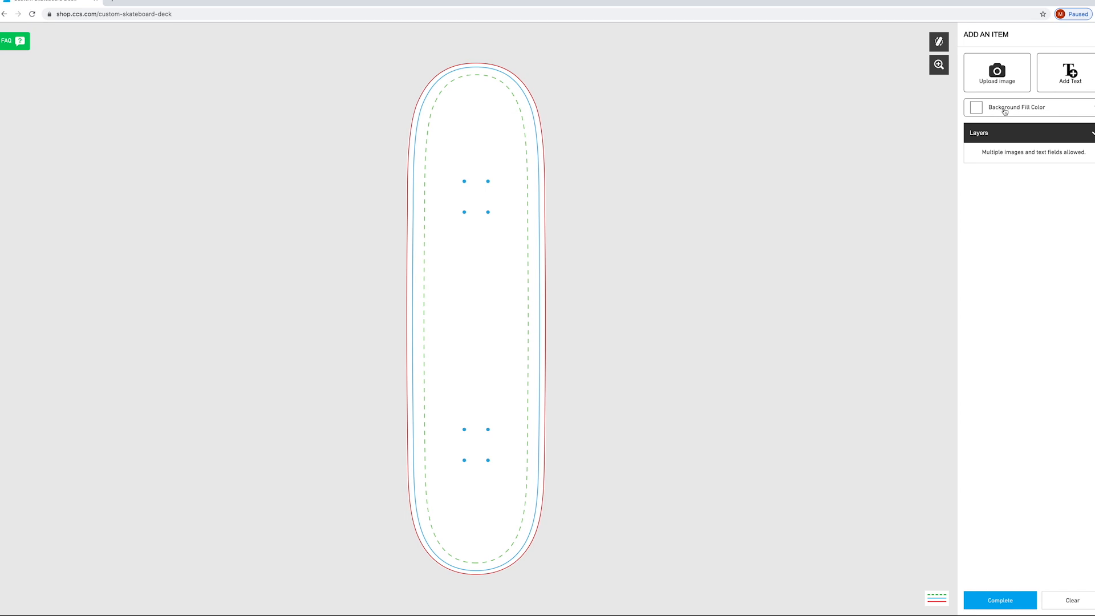
# Step: Upload the image SUNSET.jpg to the deck design
pyautogui.click(1004, 81)
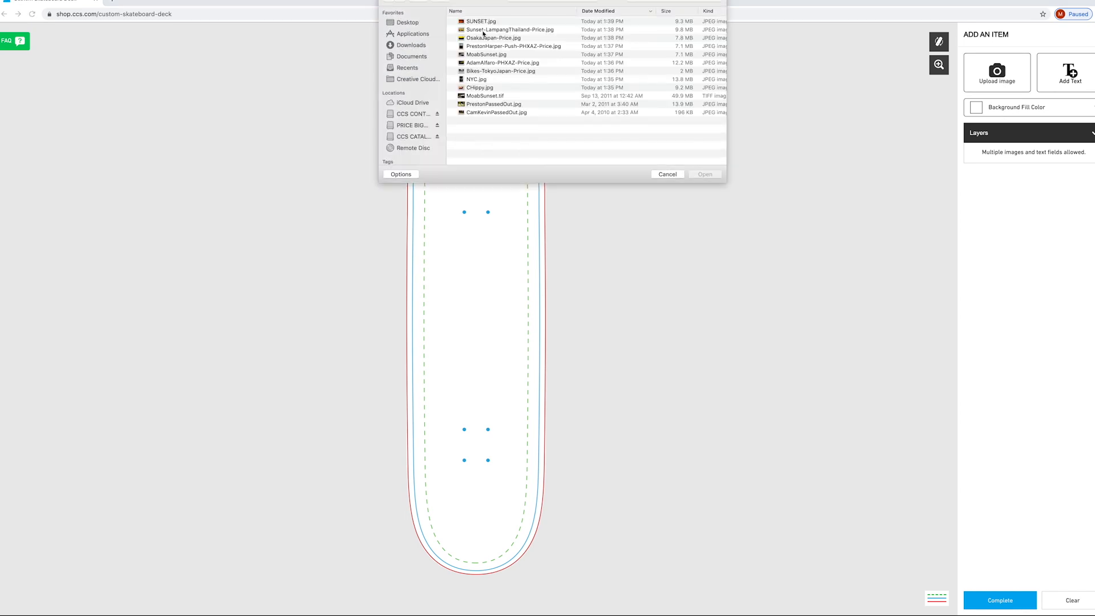
pyautogui.doubleClick(483, 23)
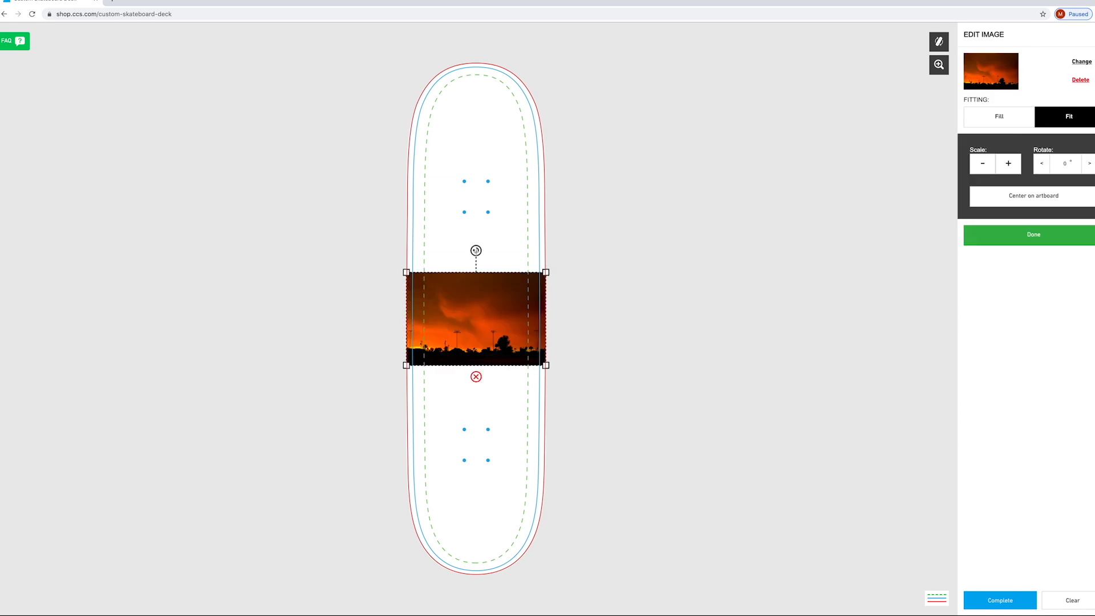
# Step: Rotate the SUNSET image to 90° and set its fitting to Fill
pyautogui.click(1089, 163)
pyautogui.click(1089, 164)
pyautogui.click(1089, 164)
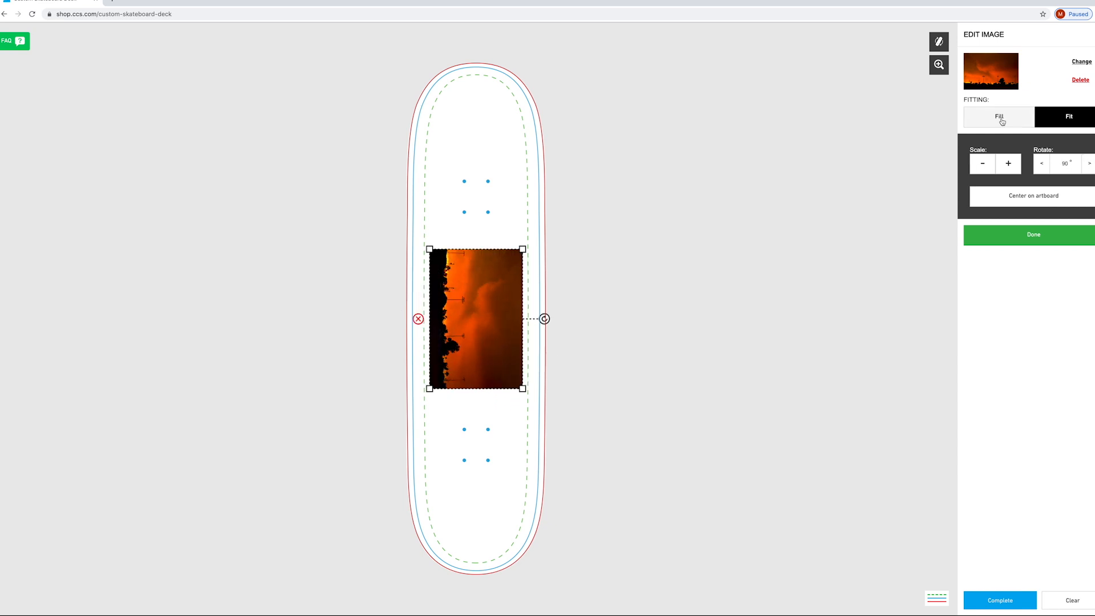
pyautogui.click(1001, 120)
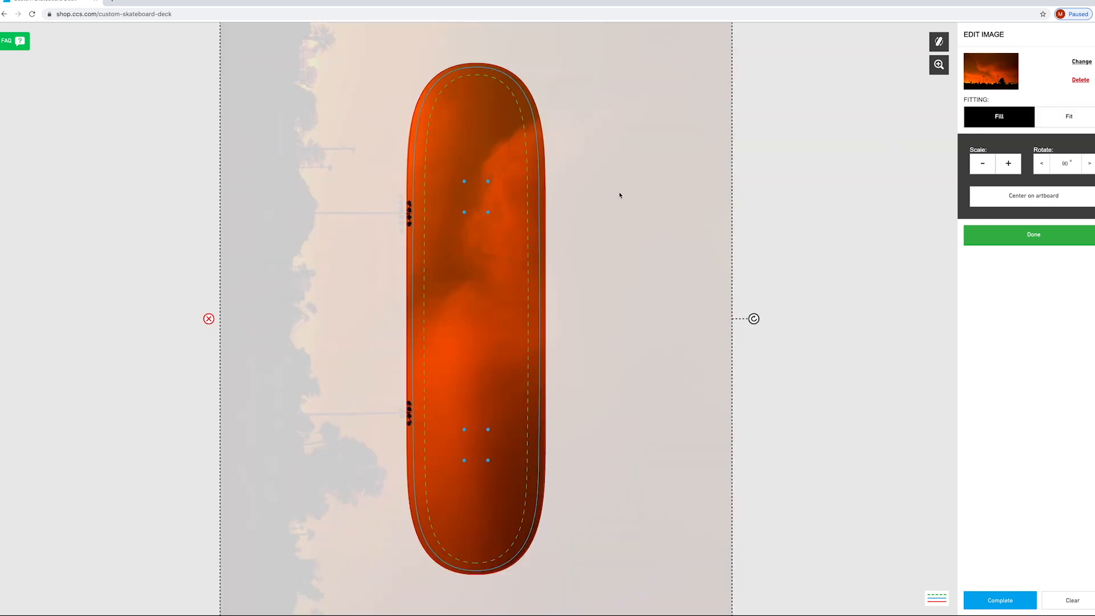
# Step: Resize and shift the SUNSET image so it just covers the whole deck, and finish editing it
pyautogui.moveTo(620, 195); pyautogui.dragTo(601, 247)
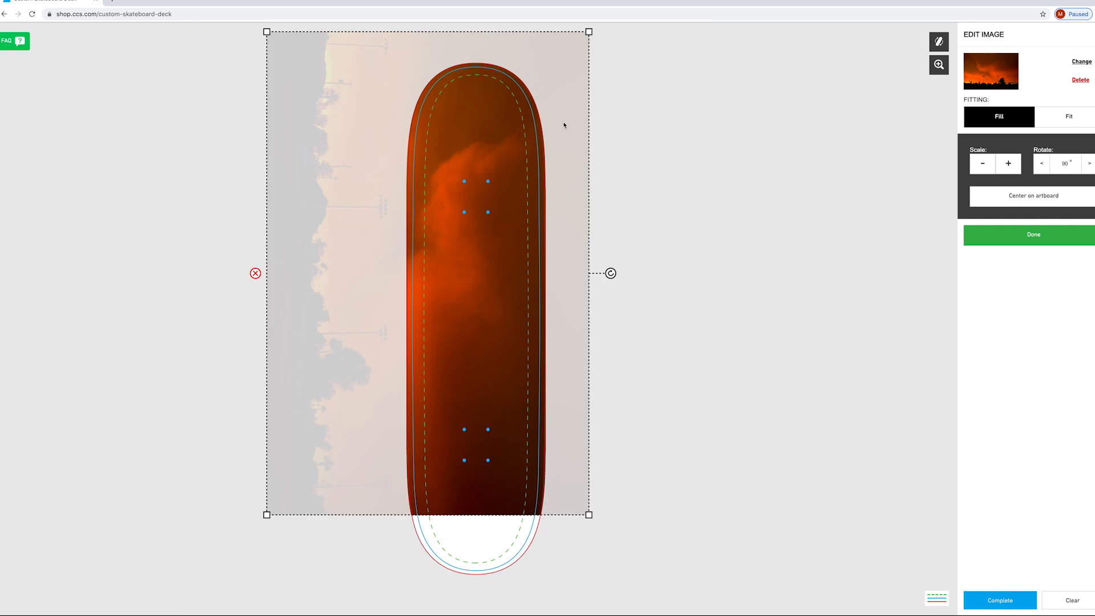
pyautogui.moveTo(564, 124)
pyautogui.mouseDown()
pyautogui.moveTo(565, 135)
pyautogui.moveTo(567, 119)
pyautogui.mouseUp()
pyautogui.moveTo(588, 546); pyautogui.dragTo(616, 588)
pyautogui.moveTo(590, 507); pyautogui.dragTo(590, 501)
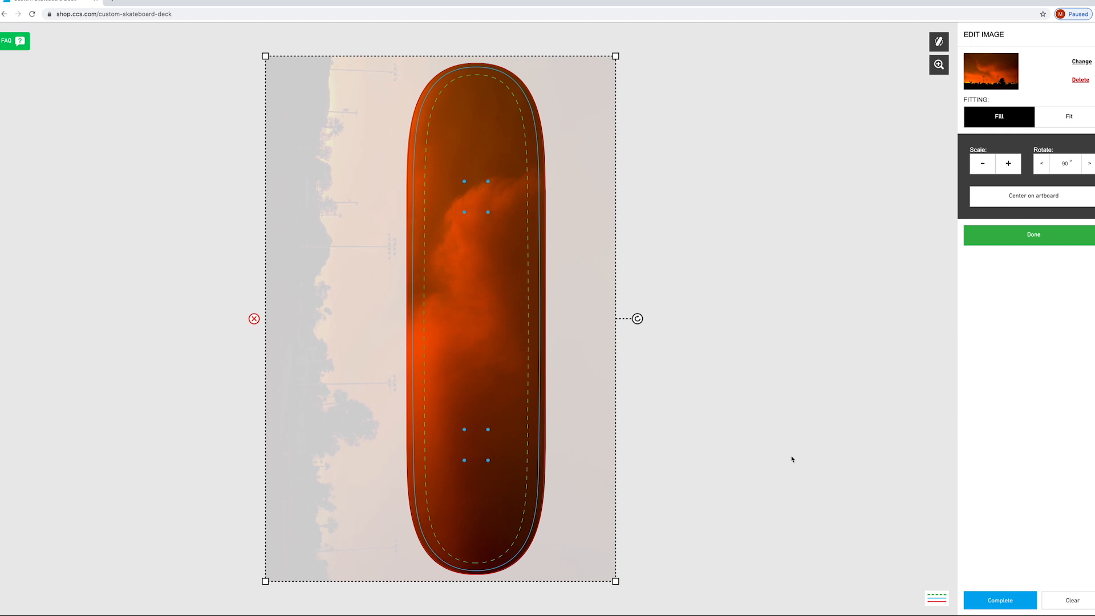
pyautogui.click(1020, 238)
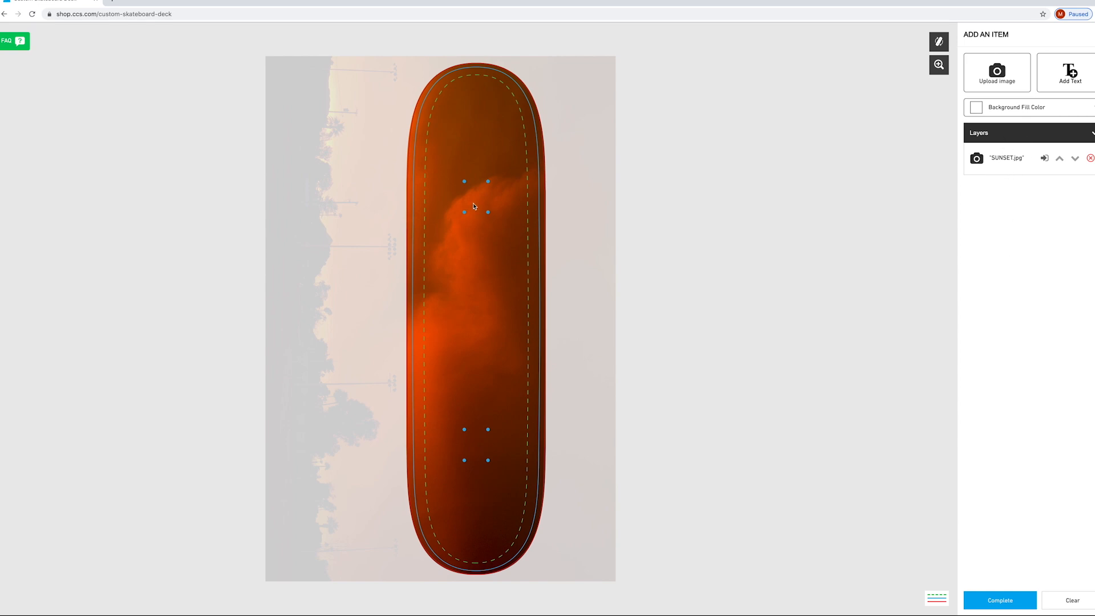
# Step: Upload the image CHippy.jpg to the deck design
pyautogui.click(999, 81)
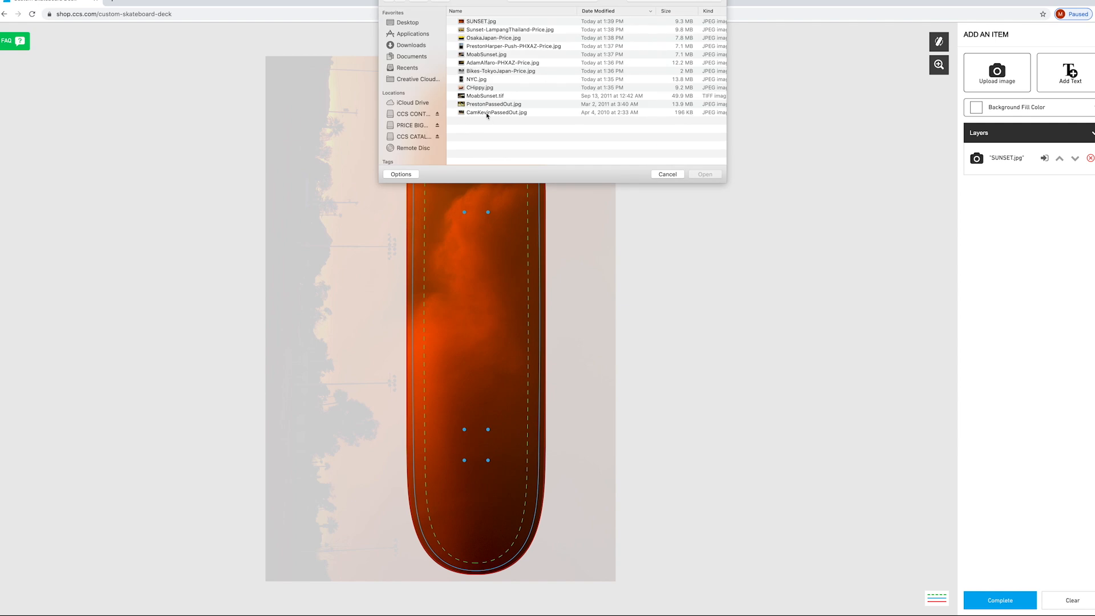
pyautogui.hscroll(1, 487, 98)
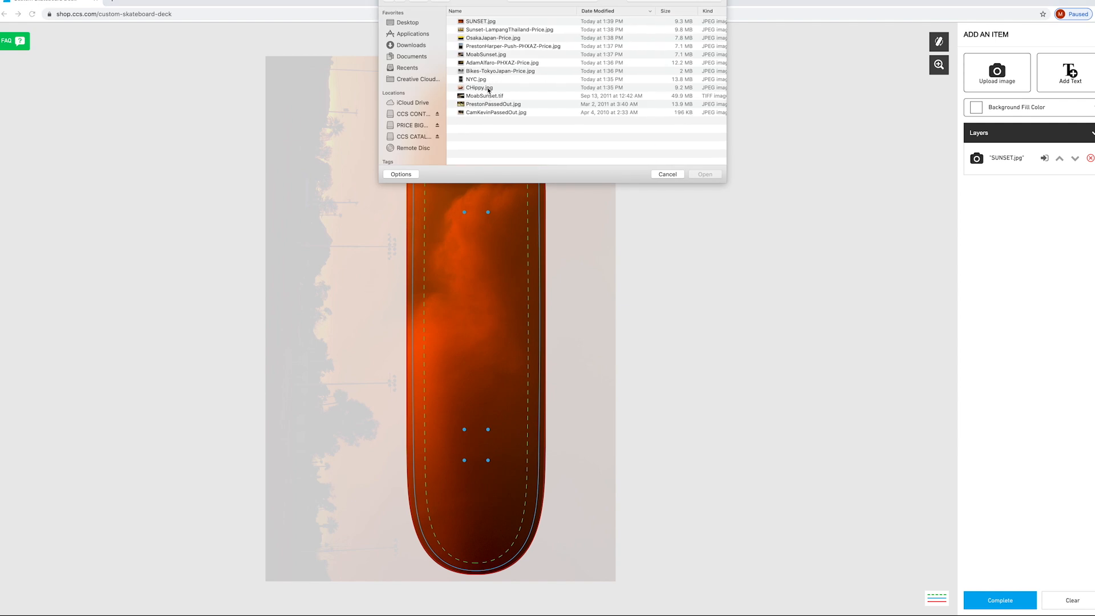
pyautogui.hscroll(-1, 488, 90)
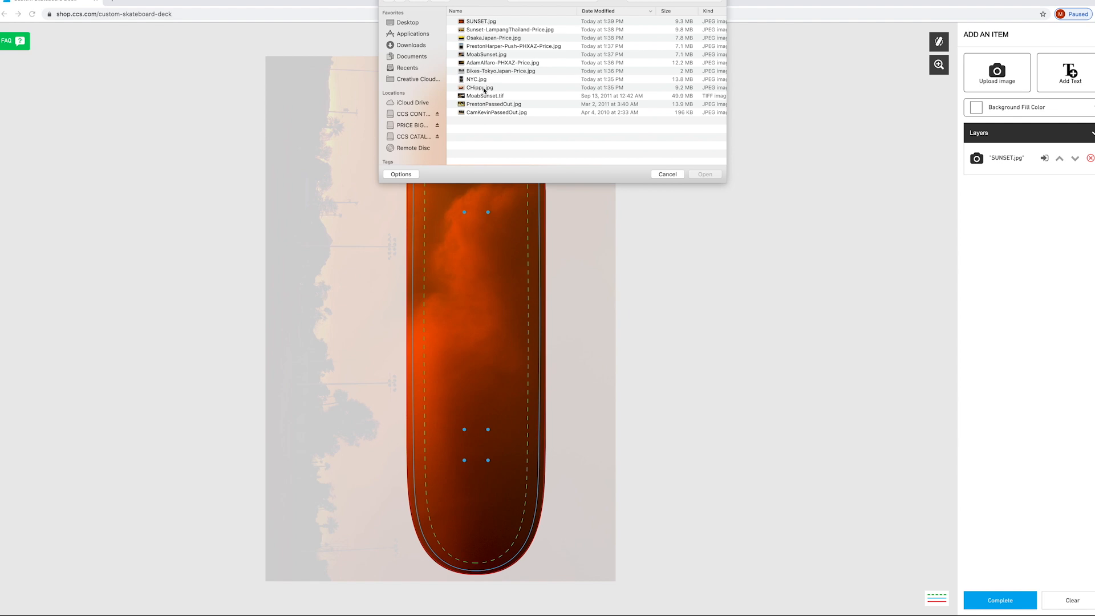
pyautogui.doubleClick(484, 89)
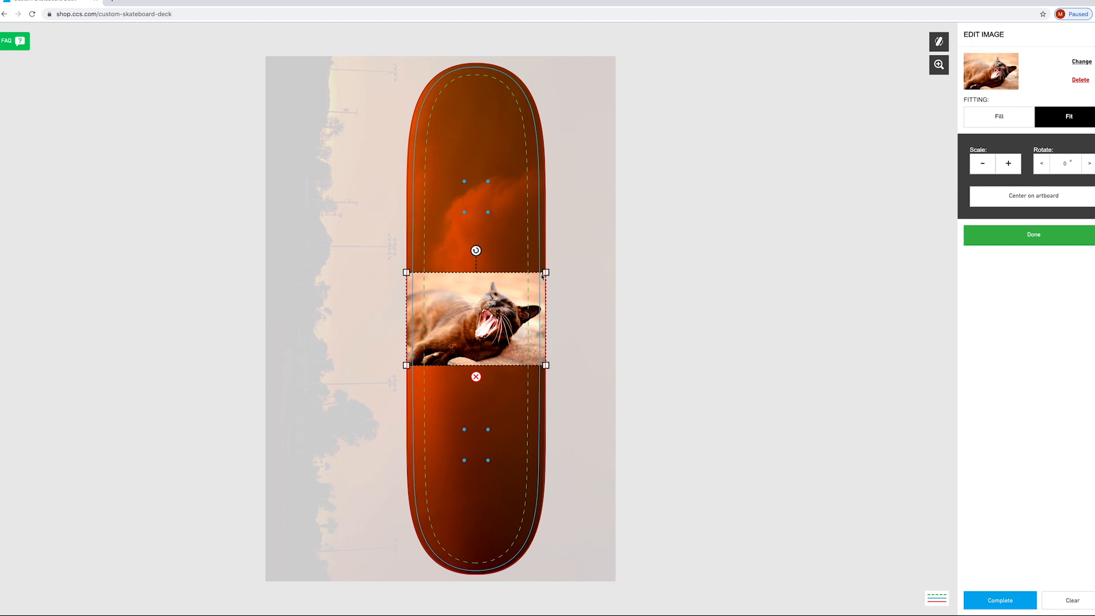
# Step: Shrink the cat photo to fit inside the deck's dashed safe line, center it on the artboard and finish editing
pyautogui.moveTo(514, 306)
pyautogui.mouseDown()
pyautogui.moveTo(514, 279)
pyautogui.moveTo(509, 318)
pyautogui.moveTo(509, 303)
pyautogui.mouseUp()
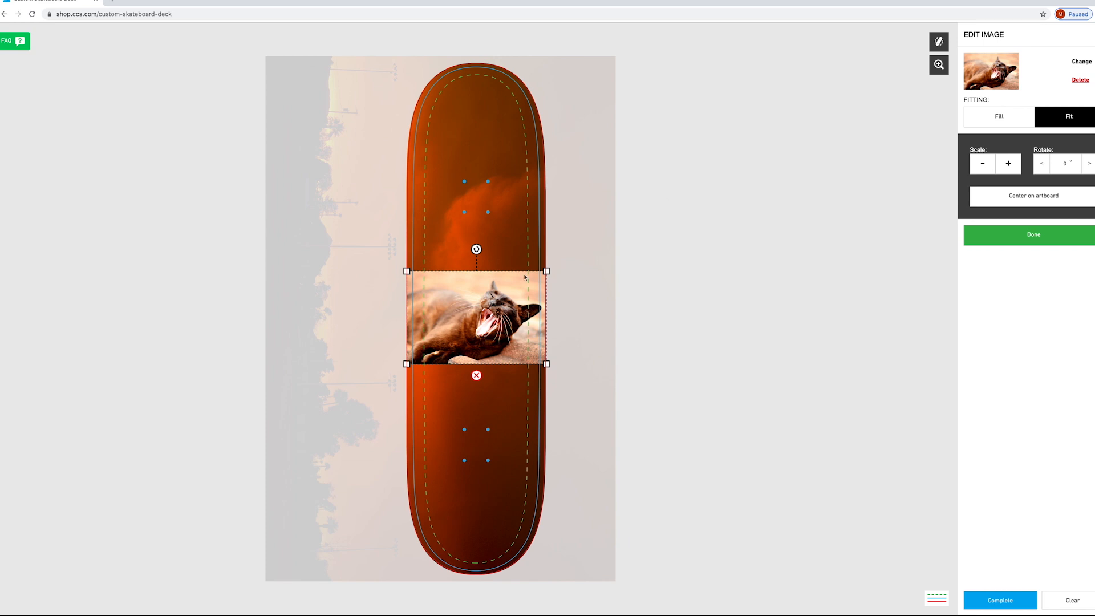
pyautogui.click(1024, 201)
pyautogui.moveTo(545, 272); pyautogui.dragTo(516, 286)
pyautogui.moveTo(406, 290); pyautogui.dragTo(435, 301)
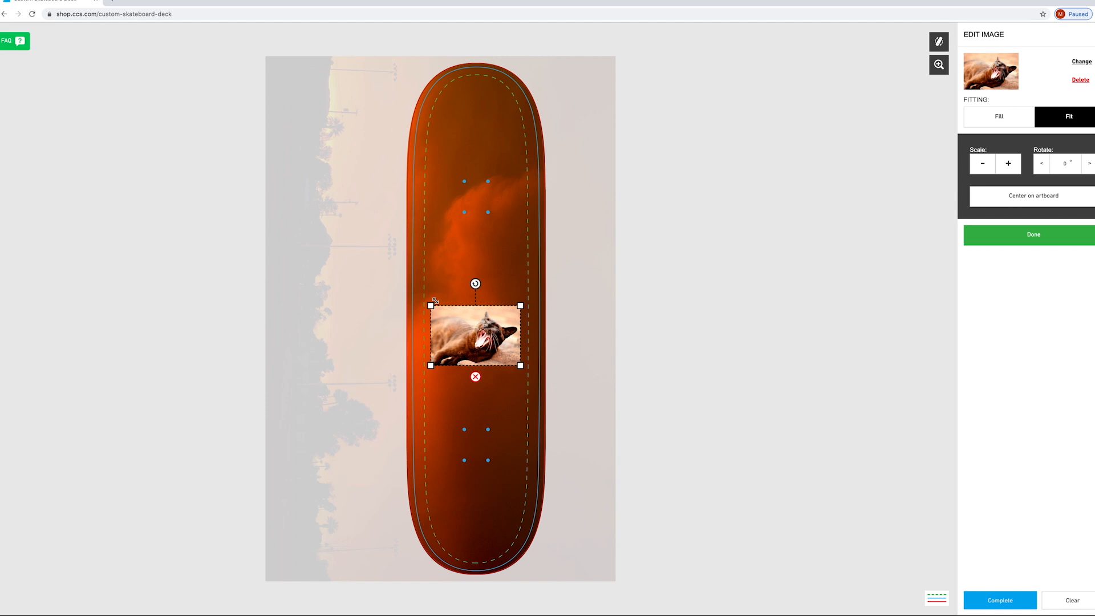
pyautogui.click(1039, 198)
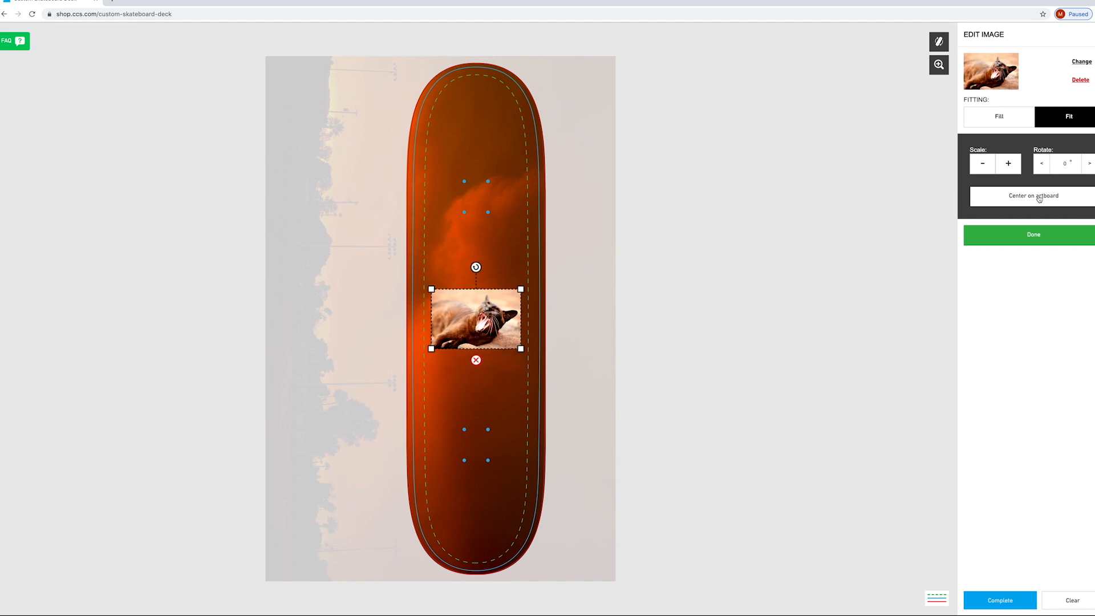
pyautogui.click(1031, 238)
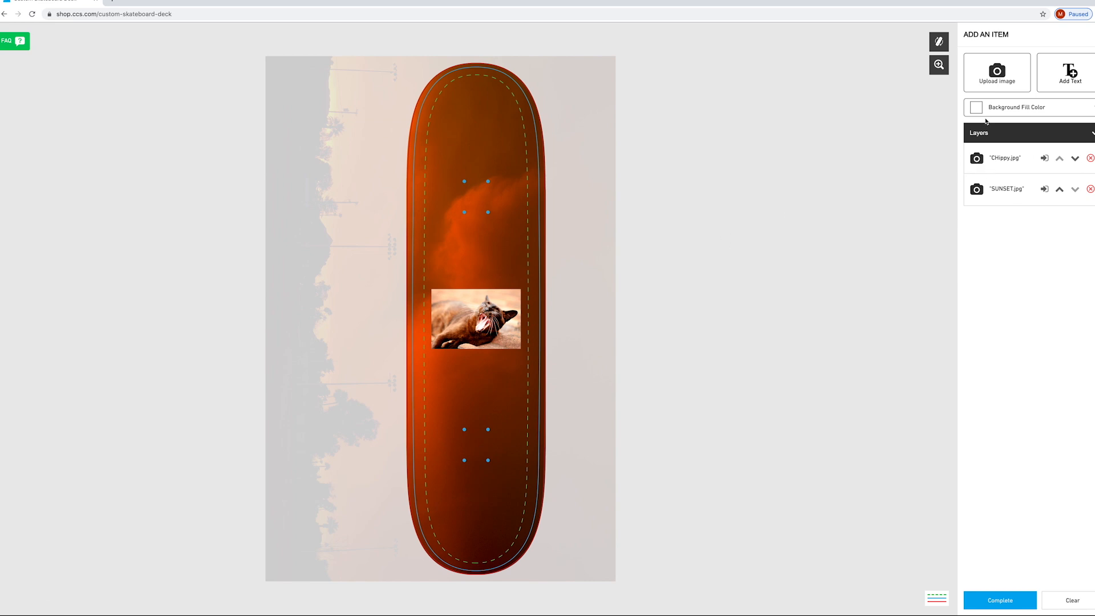
# Step: Upload the Bikes-TokyoJapan image and move it onto the upper part of the deck above the cat photo
pyautogui.click(996, 79)
pyautogui.click(496, 73)
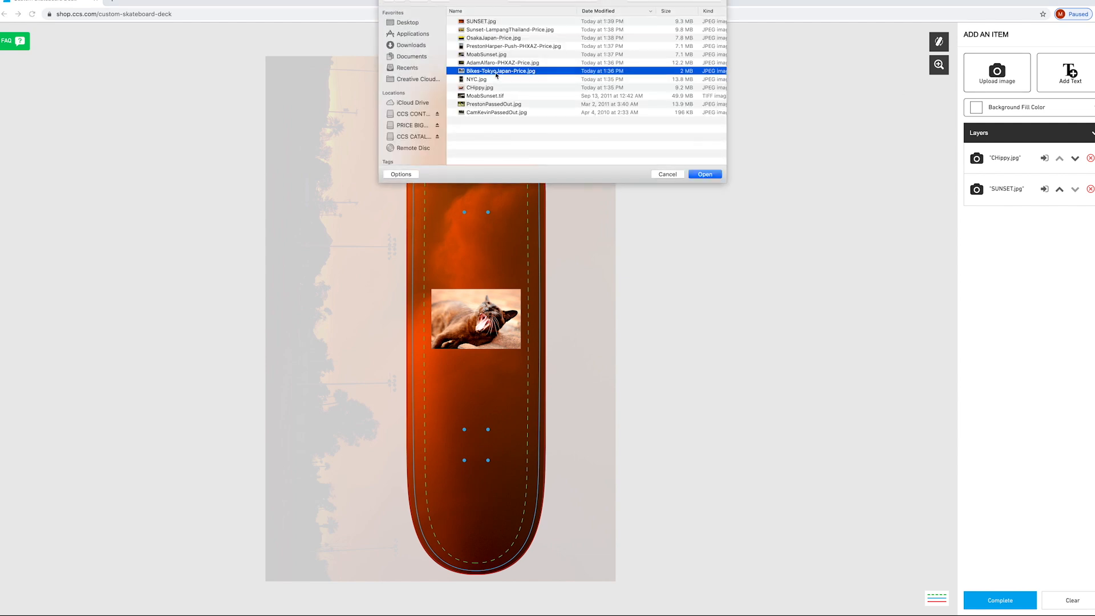
pyautogui.doubleClick(496, 73)
pyautogui.moveTo(504, 289); pyautogui.dragTo(522, 146)
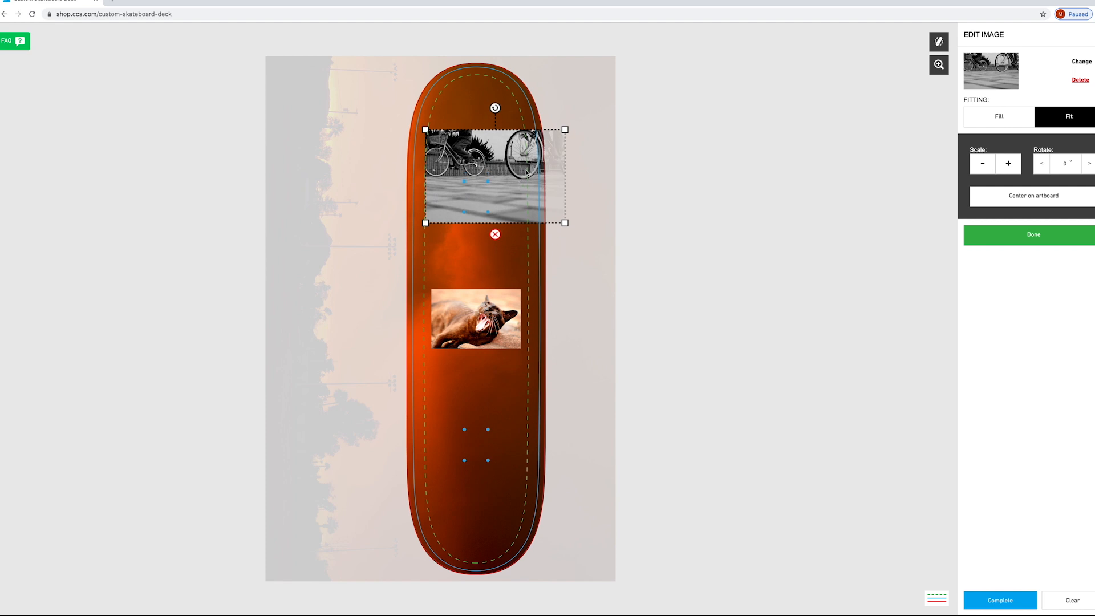
# Step: Try the bikes image enlarged and rotated to 45° across the deck's upper end, and delete its layer
pyautogui.moveTo(564, 223); pyautogui.dragTo(611, 254)
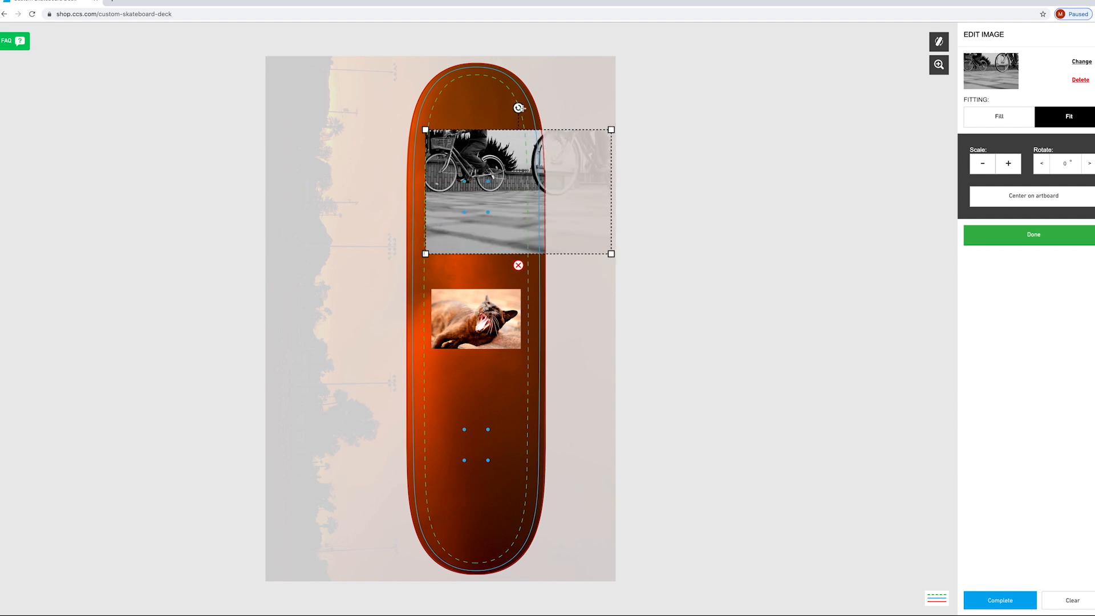
pyautogui.moveTo(518, 108); pyautogui.dragTo(539, 125)
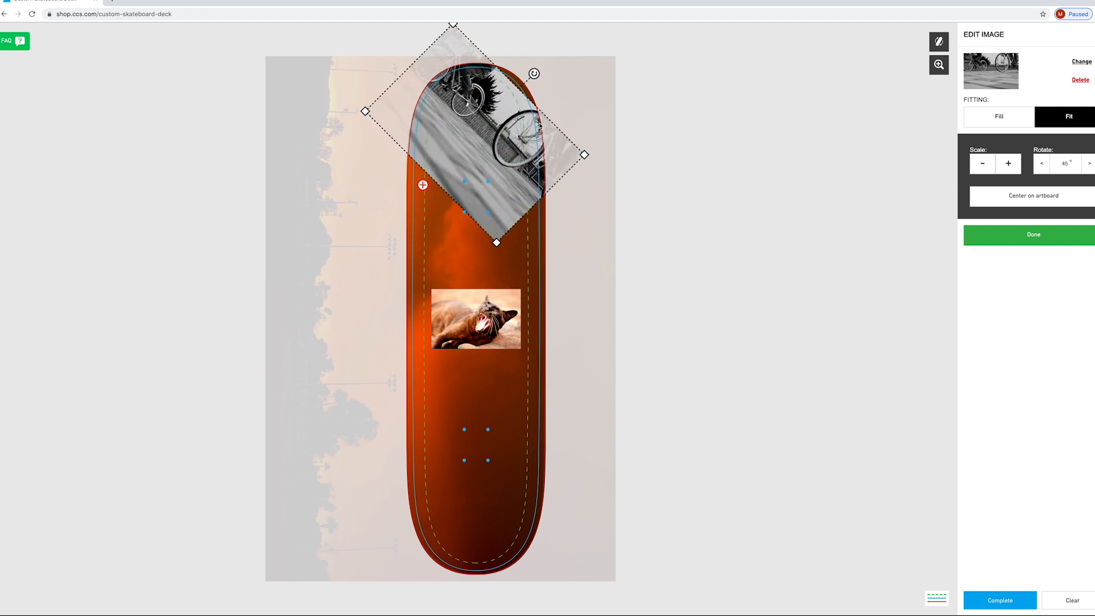
pyautogui.moveTo(551, 146); pyautogui.dragTo(561, 133)
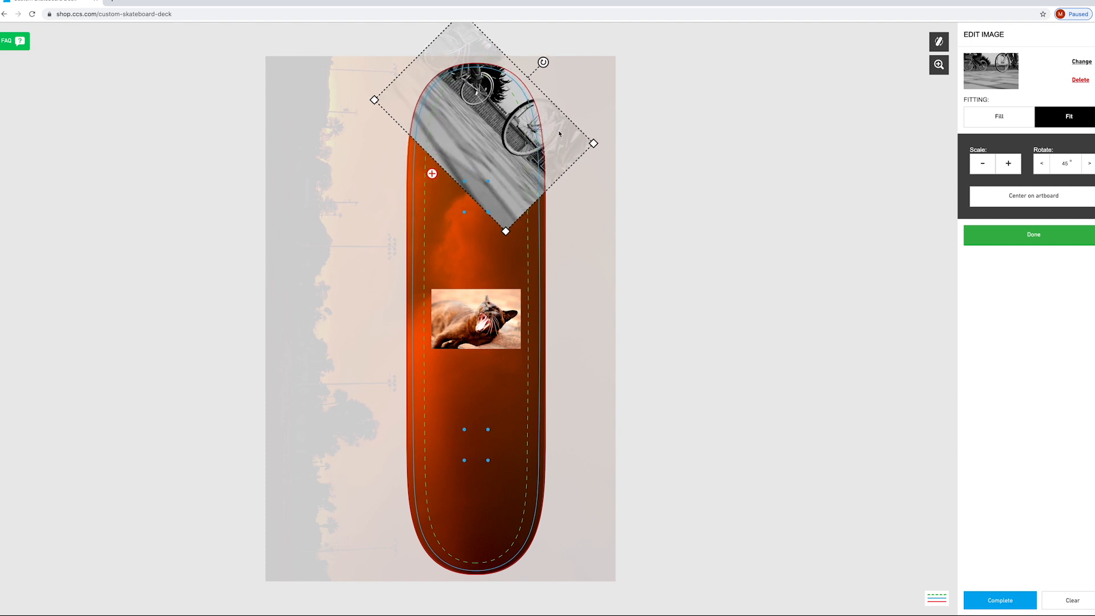
pyautogui.click(1029, 239)
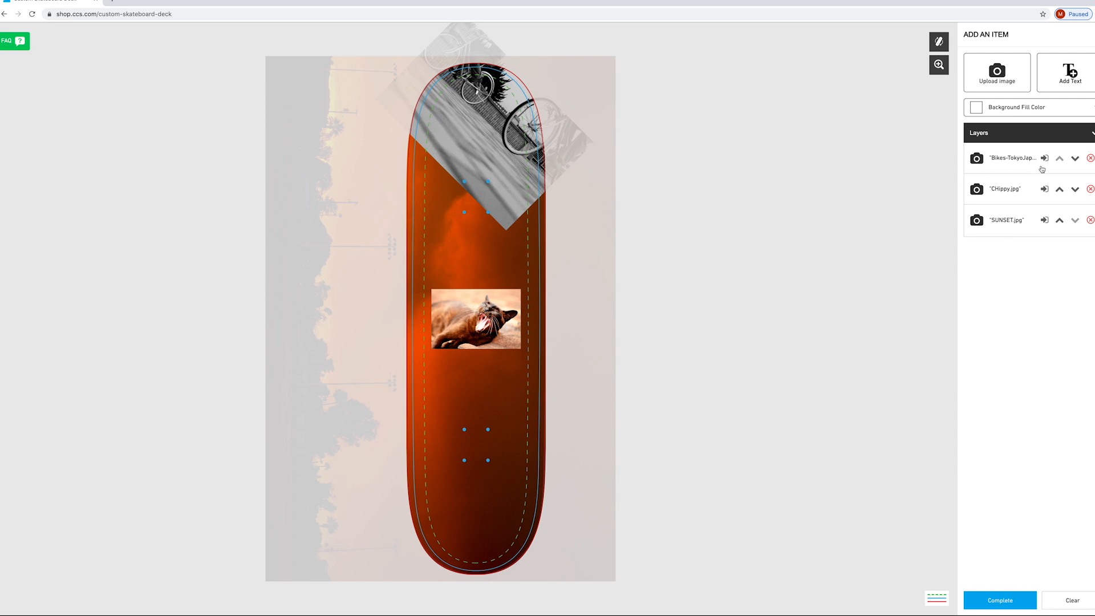
pyautogui.click(1090, 158)
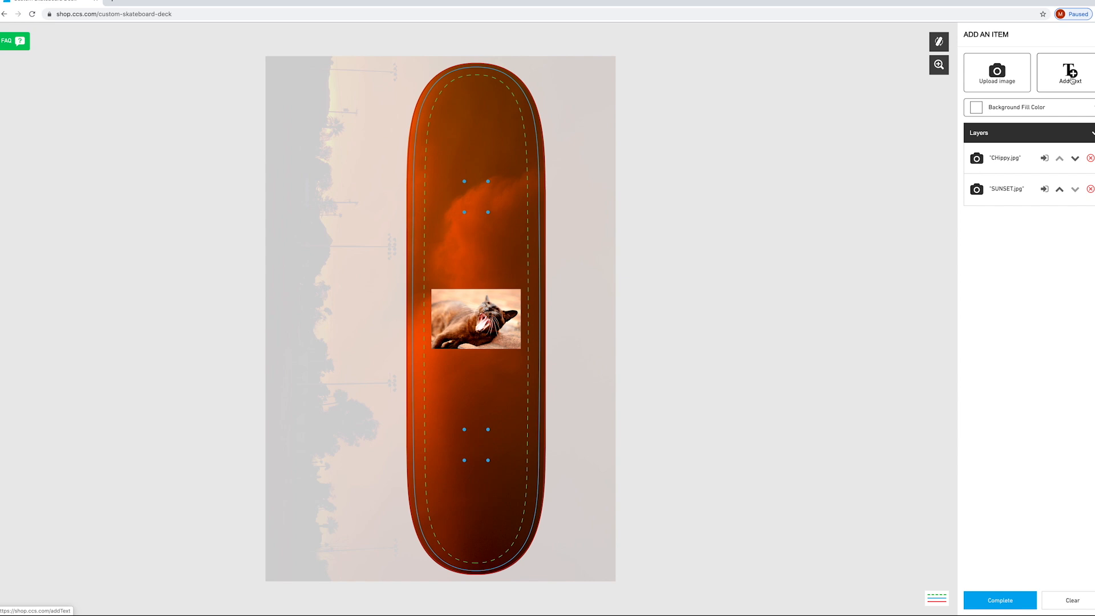
# Step: Add the text "CHIPPY WAS THE BEST CAT" to the deck design
pyautogui.click(1070, 74)
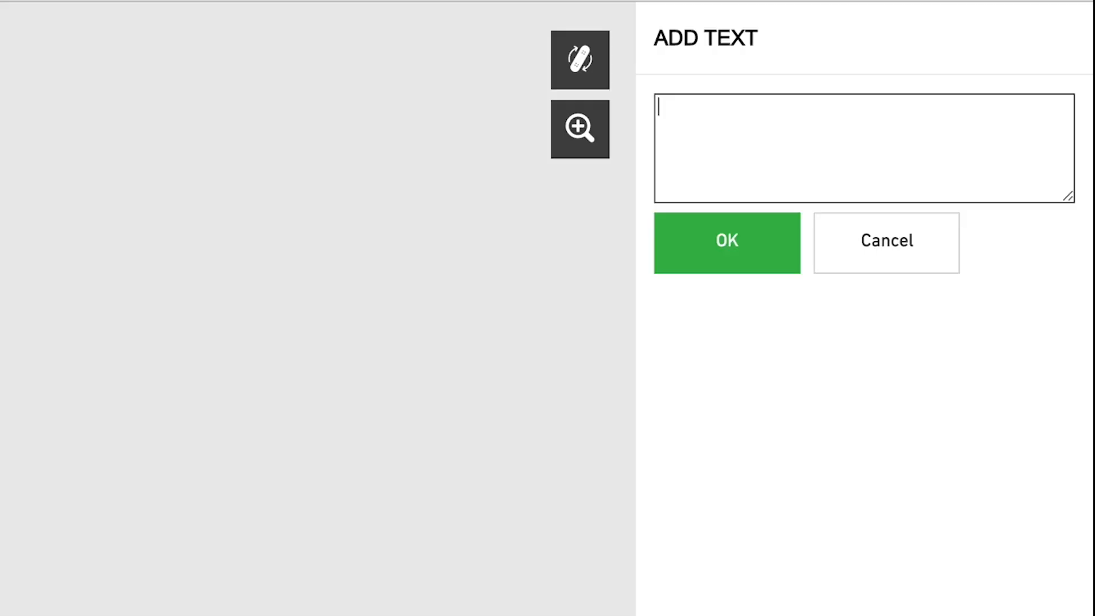
pyautogui.write('CHIPPY WAS THE BEST CAT')
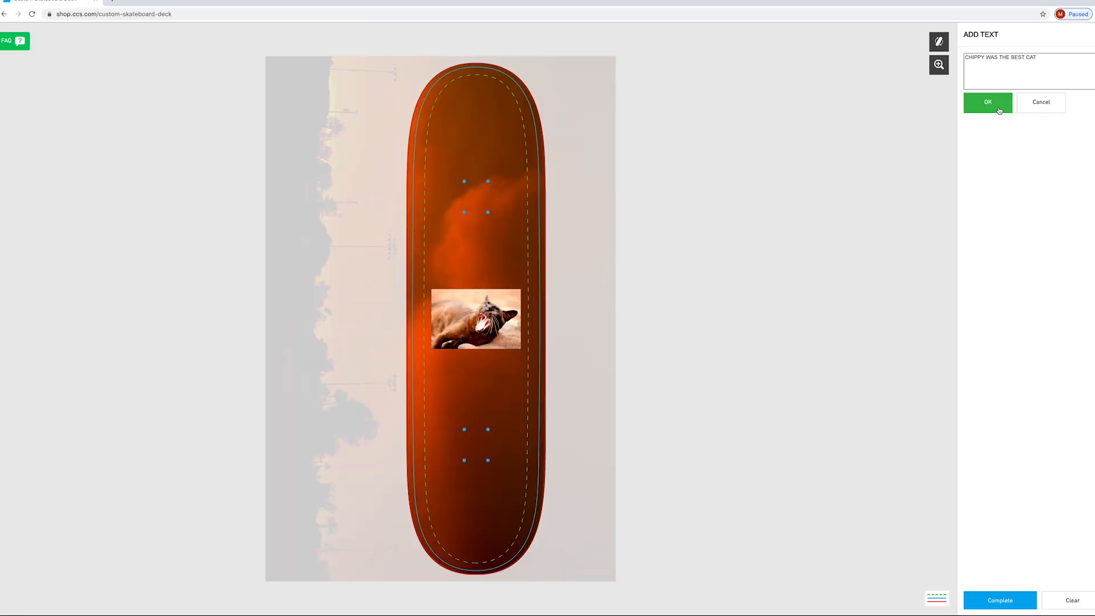
pyautogui.click(751, 263)
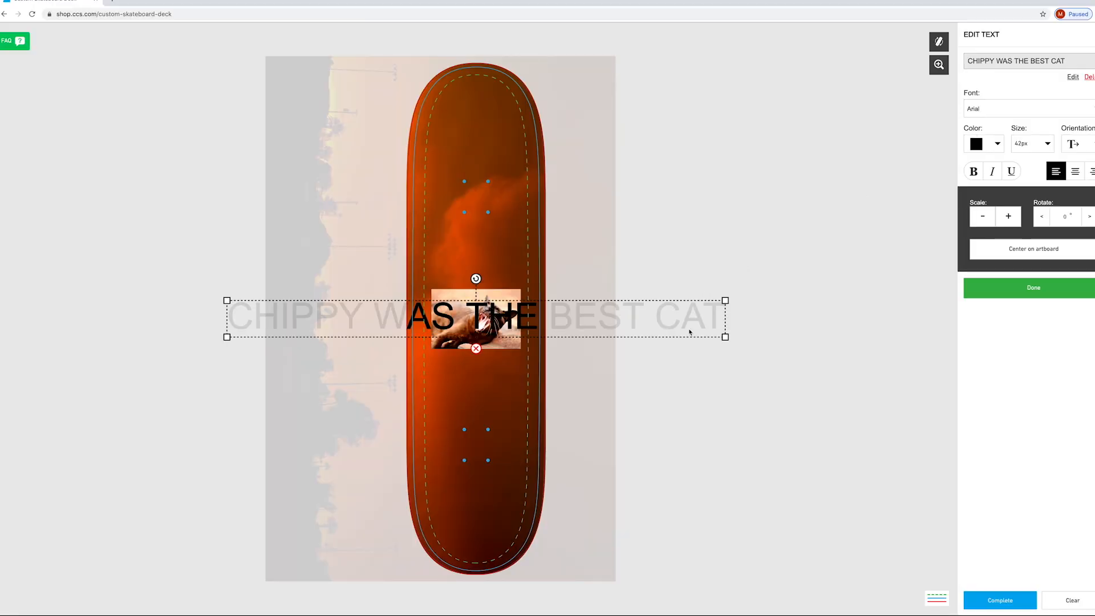
# Step: Shrink the text, place it above the cat photo, and set its font to Arcade Classic
pyautogui.moveTo(725, 300); pyautogui.dragTo(641, 228)
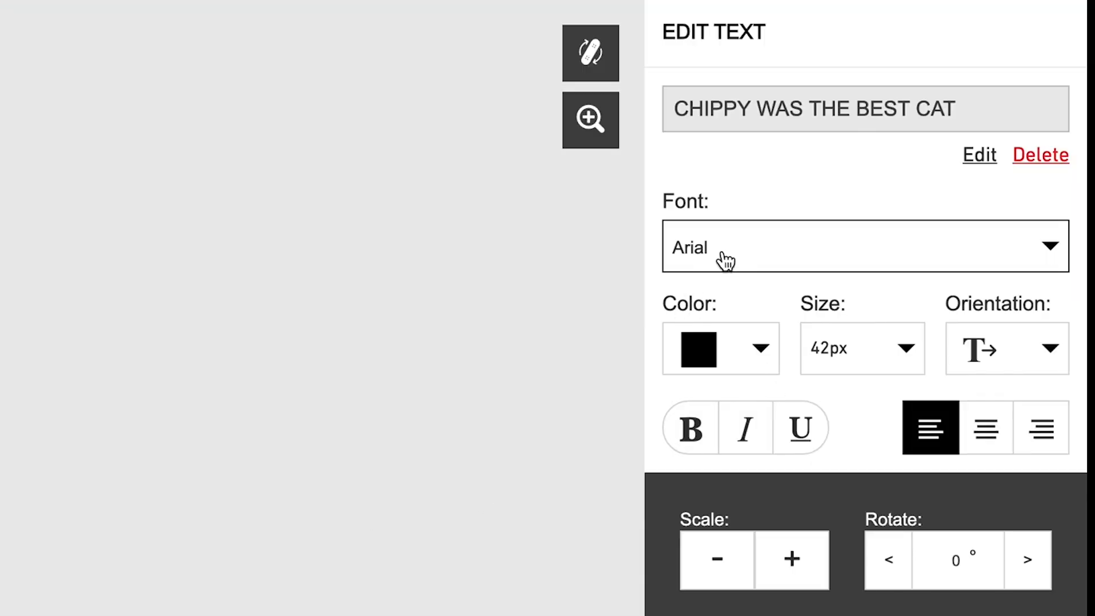
pyautogui.click(985, 112)
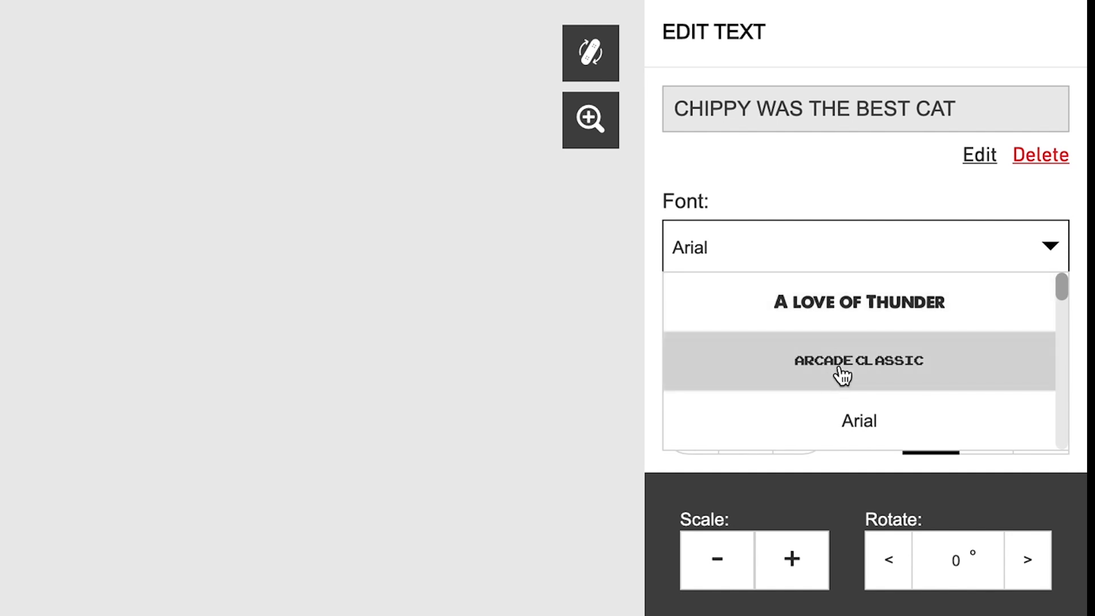
pyautogui.click(842, 374)
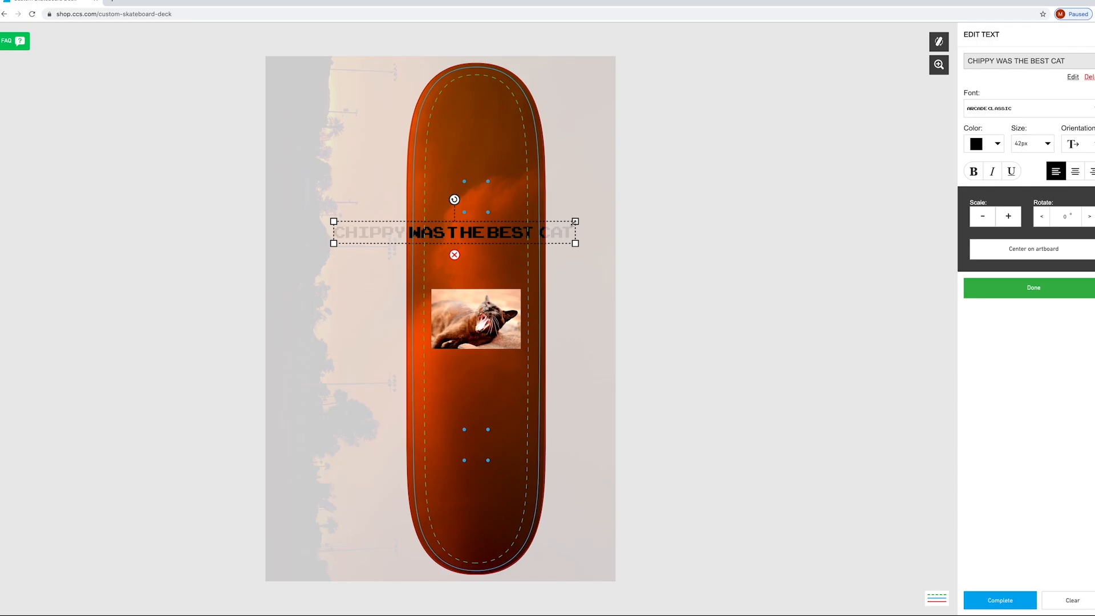
pyautogui.moveTo(575, 221); pyautogui.dragTo(556, 223)
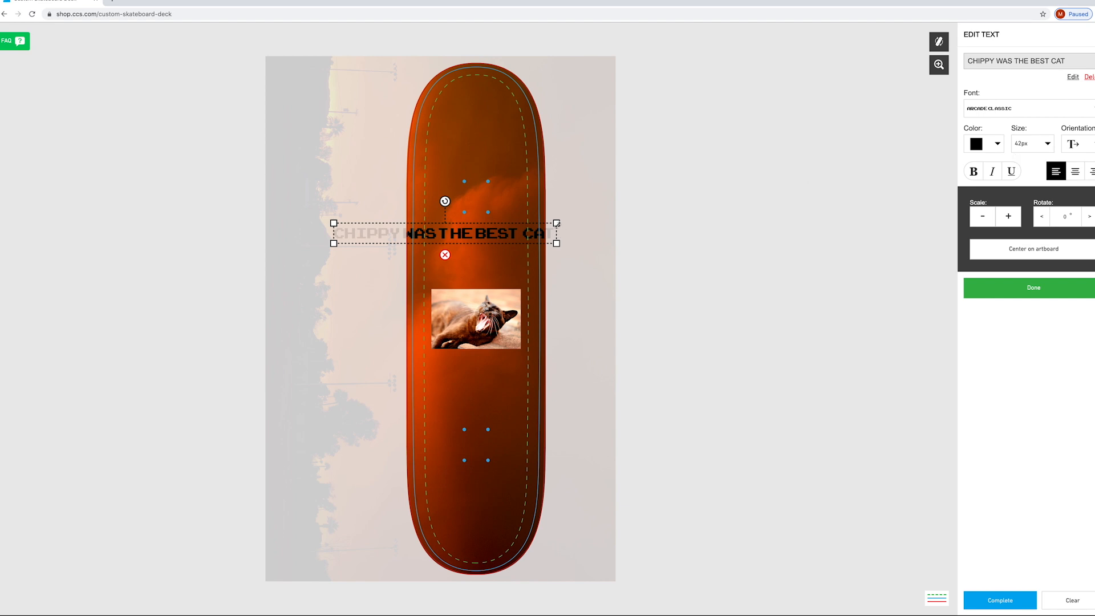
pyautogui.moveTo(557, 223); pyautogui.dragTo(571, 221)
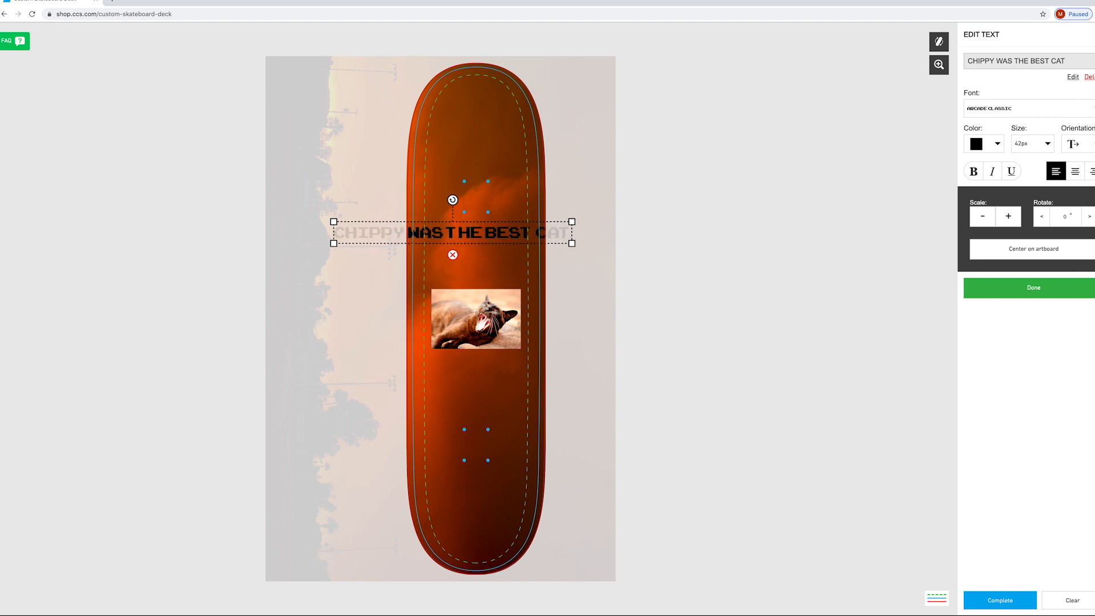
# Step: Set the text orientation to vertical and move the text onto the deck so it runs along its length
pyautogui.click(1078, 144)
pyautogui.click(1081, 195)
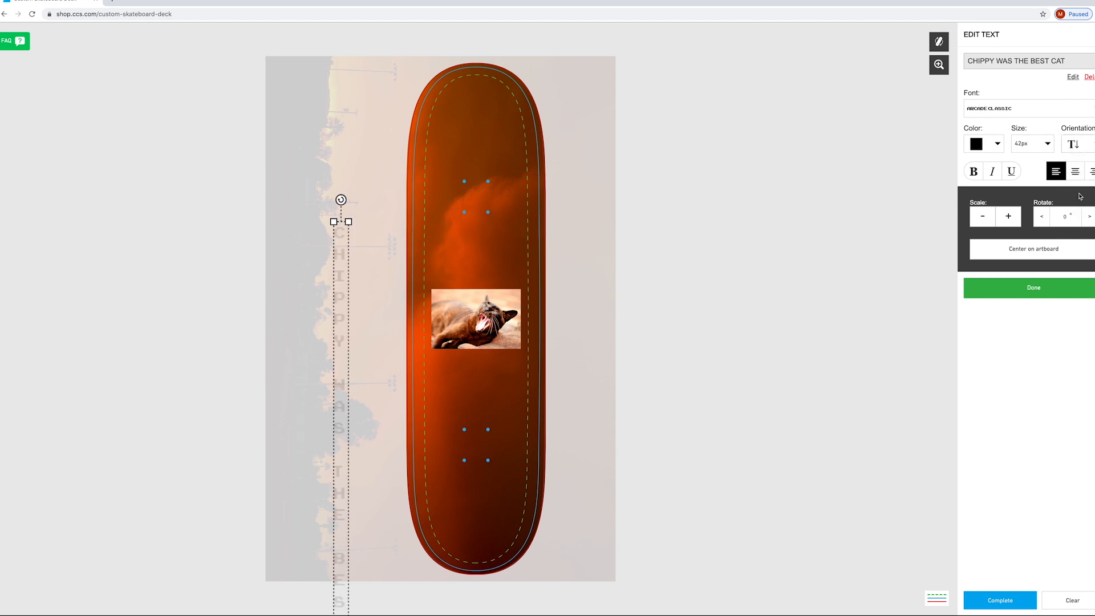
pyautogui.moveTo(343, 233); pyautogui.dragTo(463, 157)
pyautogui.moveTo(456, 220); pyautogui.dragTo(456, 143)
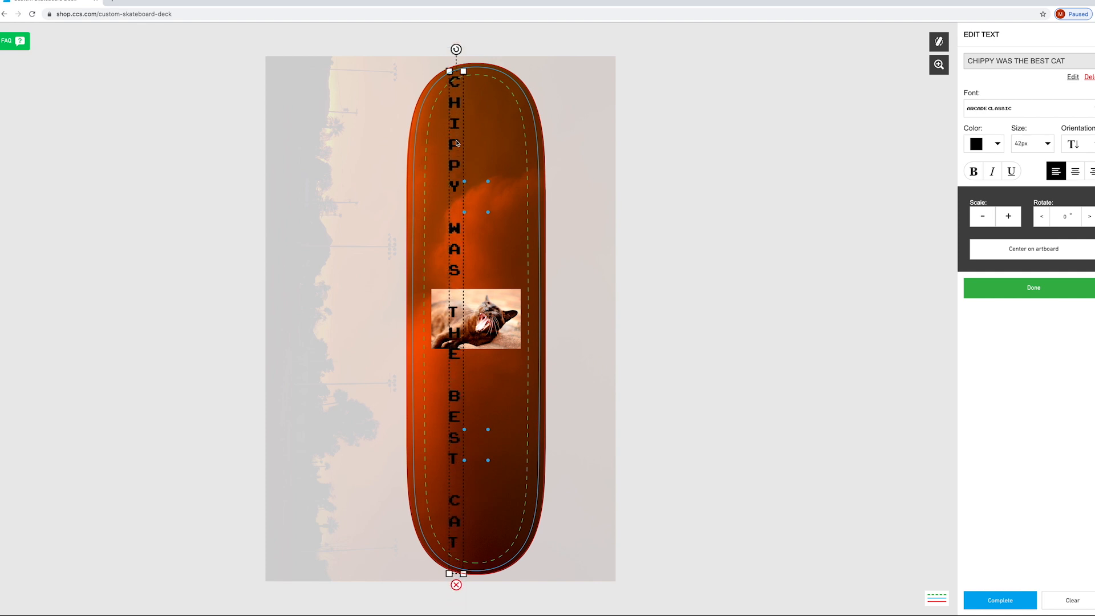
# Step: Set the vertical text's size to 36px and move it down and left within the deck's dashed line
pyautogui.click(1034, 146)
pyautogui.scroll(-3, 1032, 207)
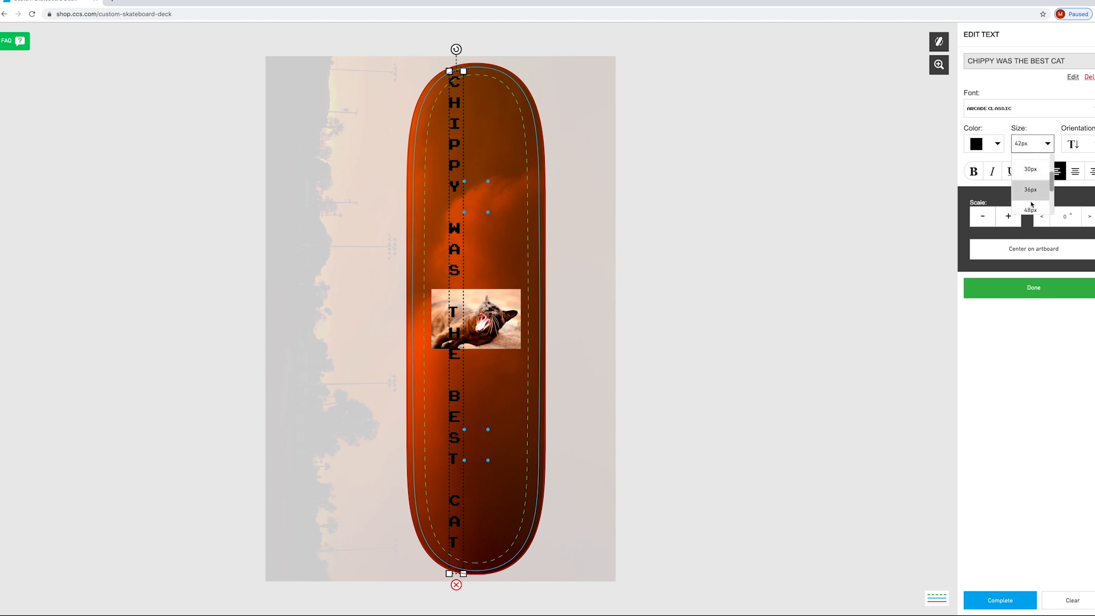
pyautogui.click(1034, 193)
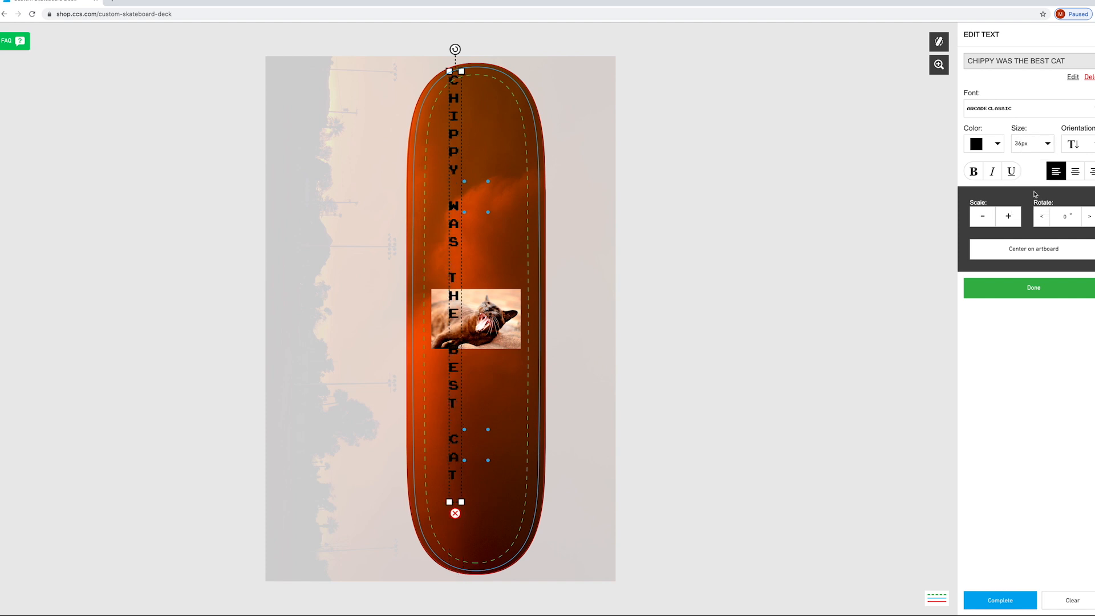
pyautogui.moveTo(459, 152); pyautogui.dragTo(446, 183)
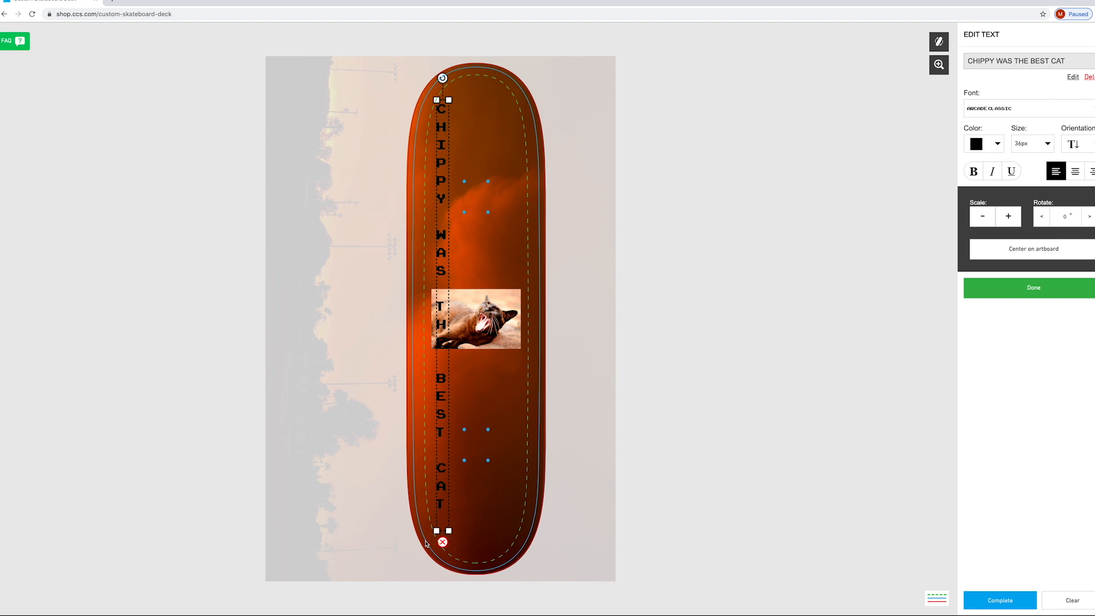
# Step: Try the vertical text at 48px, return it to 36px, and shift it slightly down and right on the deck
pyautogui.click(1029, 143)
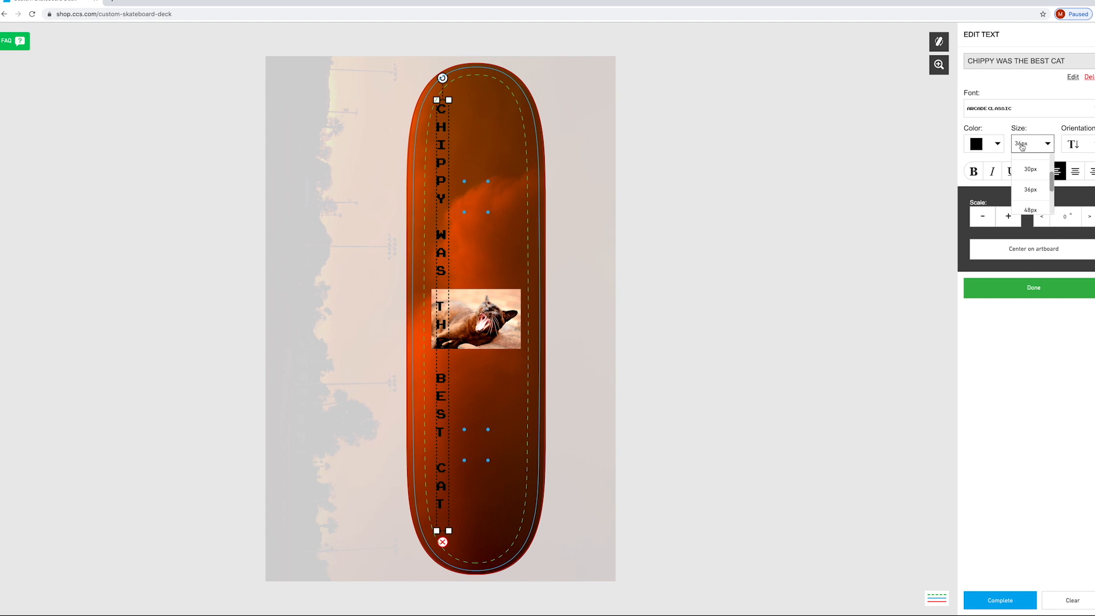
pyautogui.click(1031, 209)
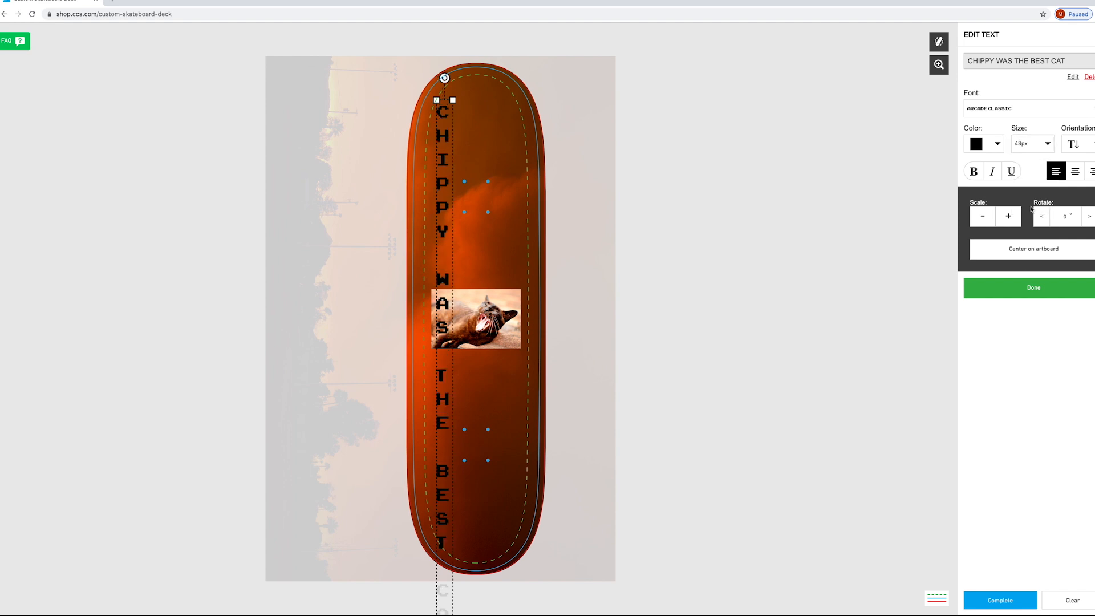
pyautogui.click(1045, 147)
pyautogui.click(1030, 186)
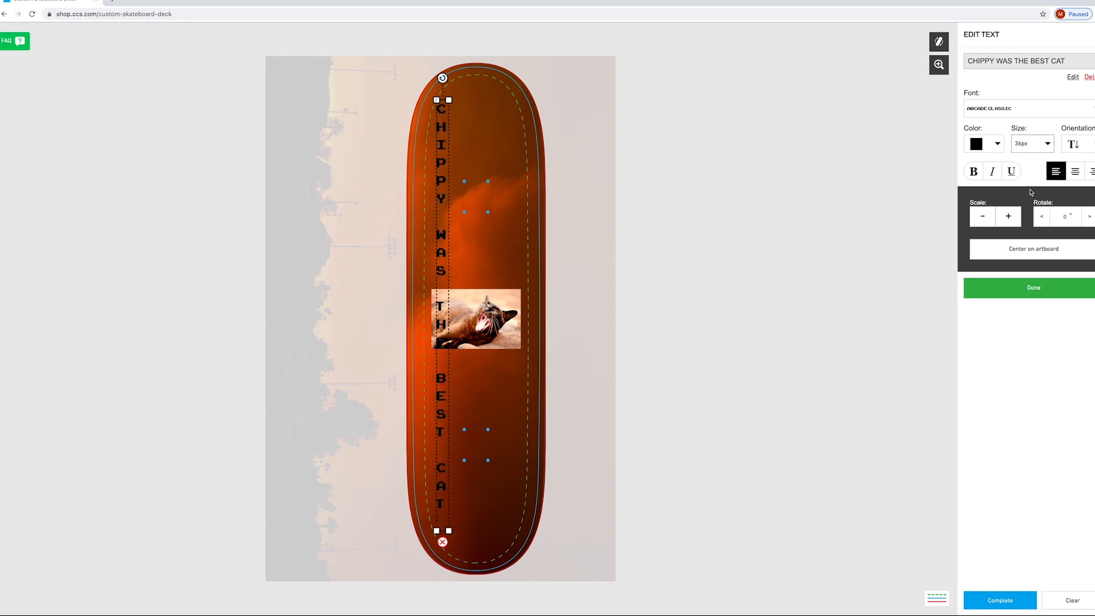
pyautogui.moveTo(445, 130); pyautogui.dragTo(449, 142)
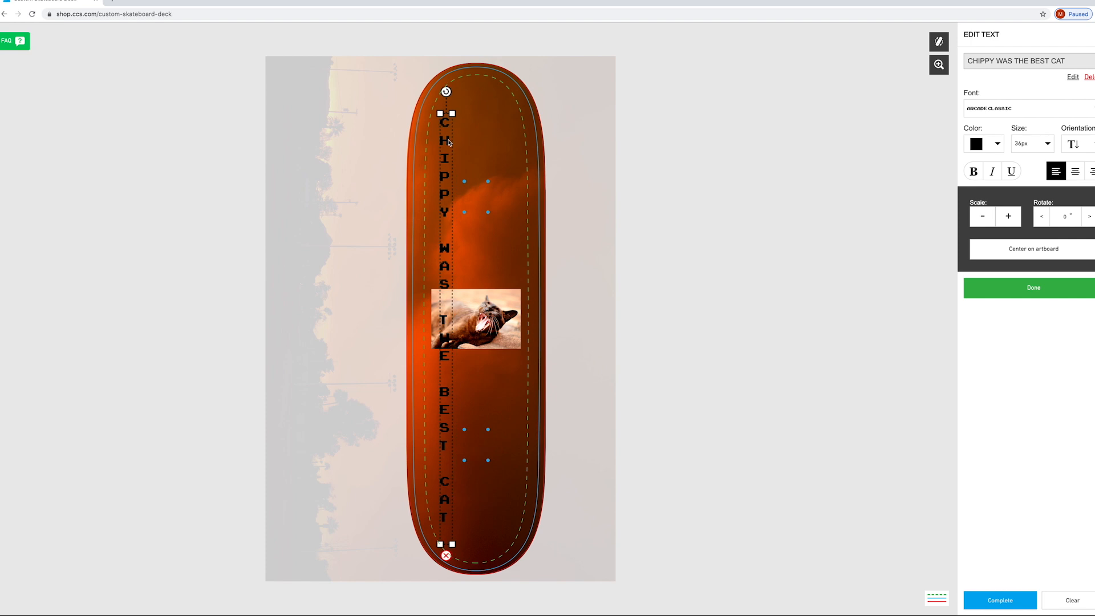
# Step: Change the vertical text's color to lime green and finish editing it
pyautogui.moveTo(448, 142); pyautogui.dragTo(449, 143)
pyautogui.click(975, 146)
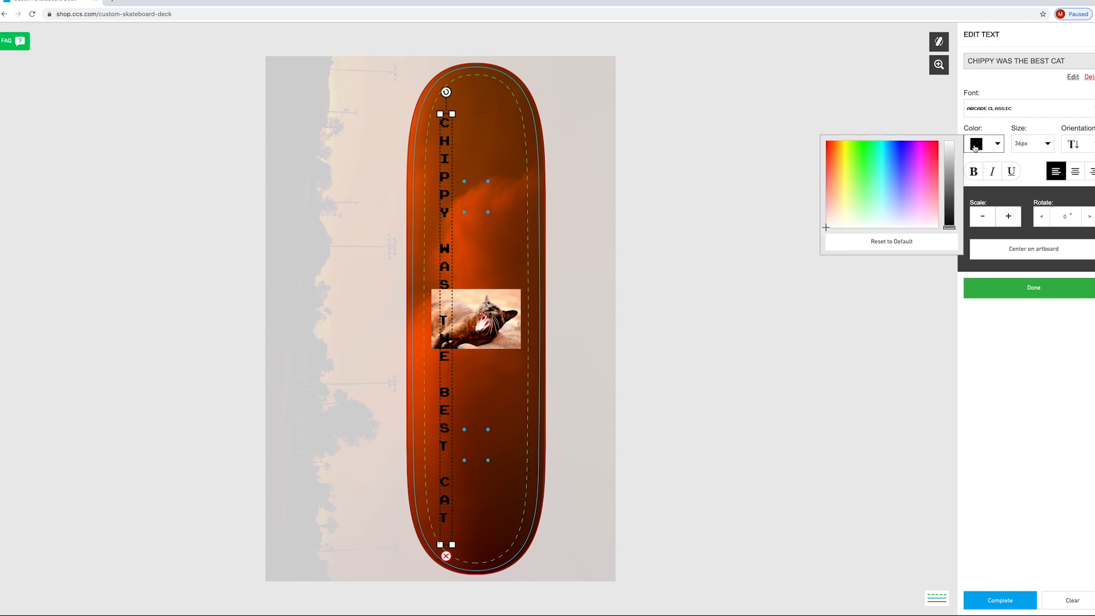
pyautogui.click(856, 171)
pyautogui.moveTo(857, 166)
pyautogui.mouseDown()
pyautogui.moveTo(865, 157)
pyautogui.moveTo(850, 165)
pyautogui.mouseUp()
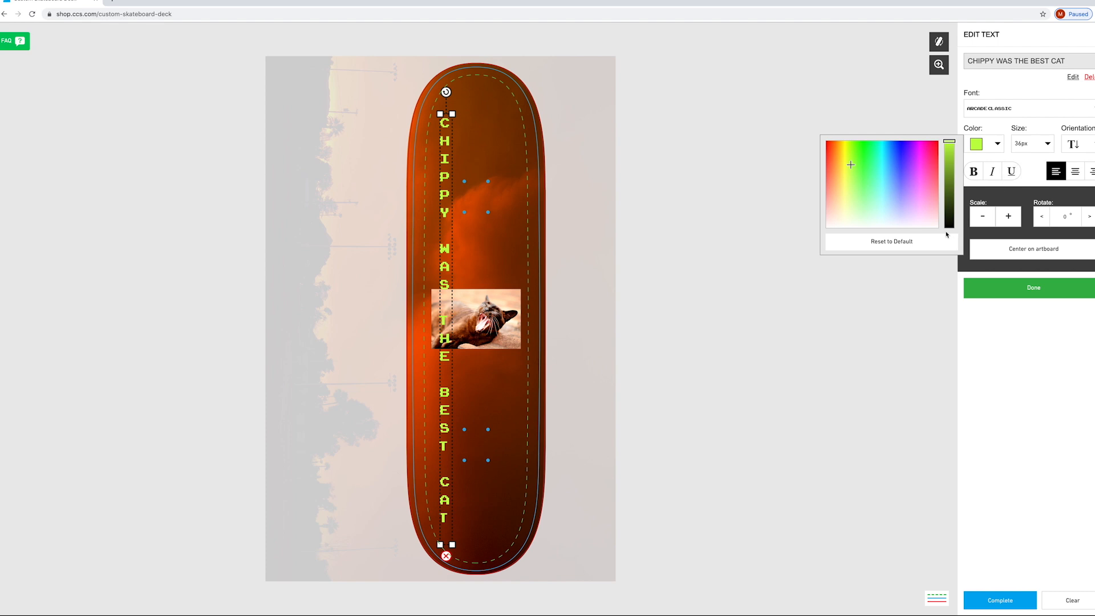
pyautogui.click(1034, 291)
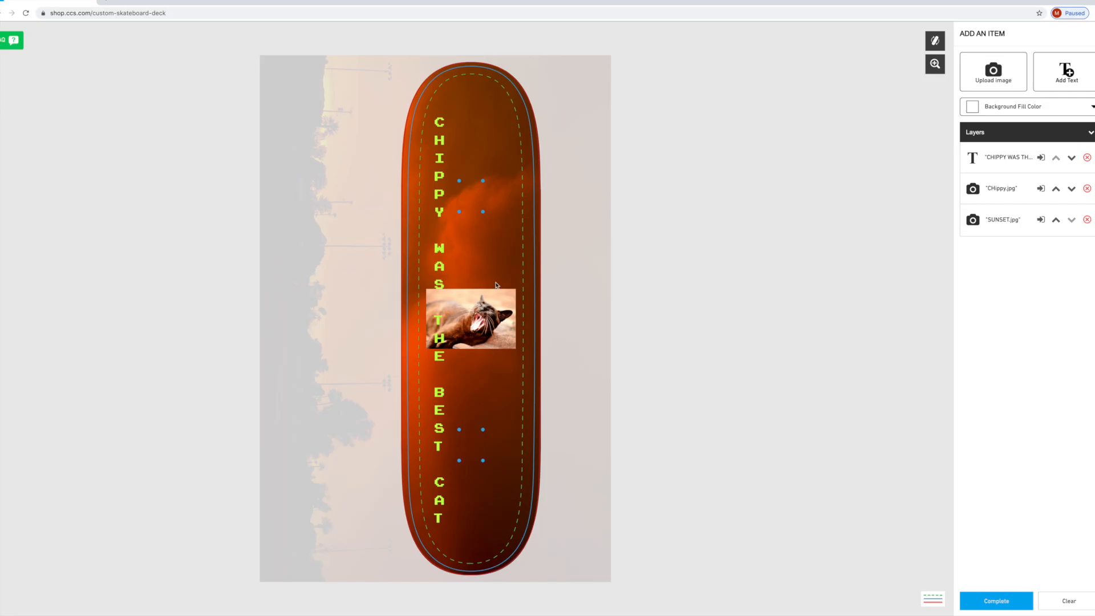
# Step: Add the text "EVER" and place it near the deck's lower end, just right of the word CAT
pyautogui.click(1047, 81)
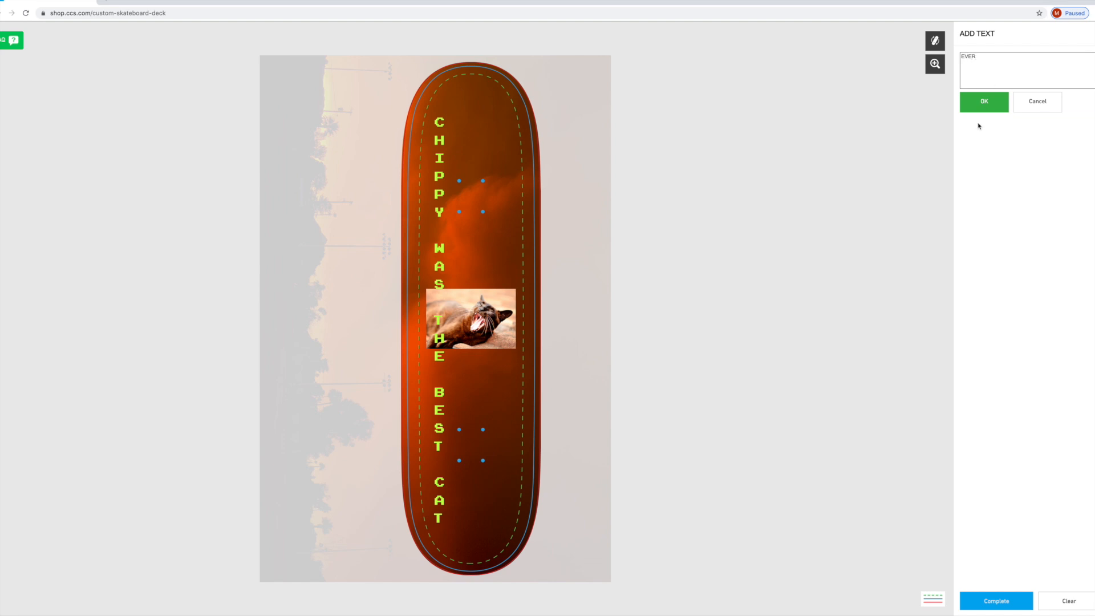
pyautogui.click(982, 106)
pyautogui.moveTo(515, 323); pyautogui.dragTo(539, 519)
pyautogui.moveTo(542, 482); pyautogui.dragTo(507, 497)
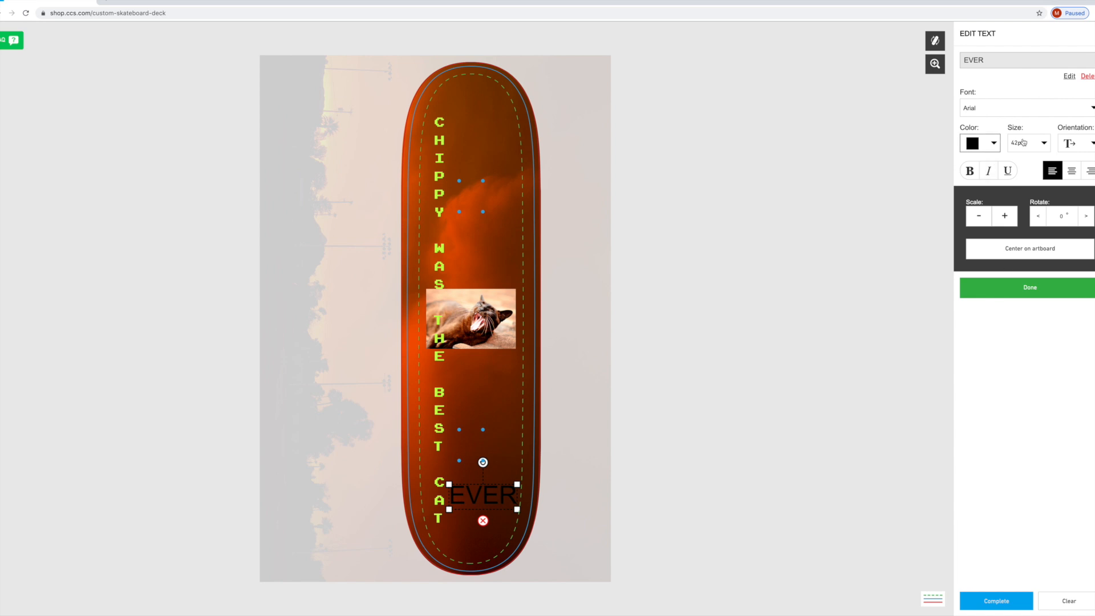
# Step: Set the EVER text's font to Impact and enlarge it until it nearly reaches the deck's right dashed line
pyautogui.click(1013, 108)
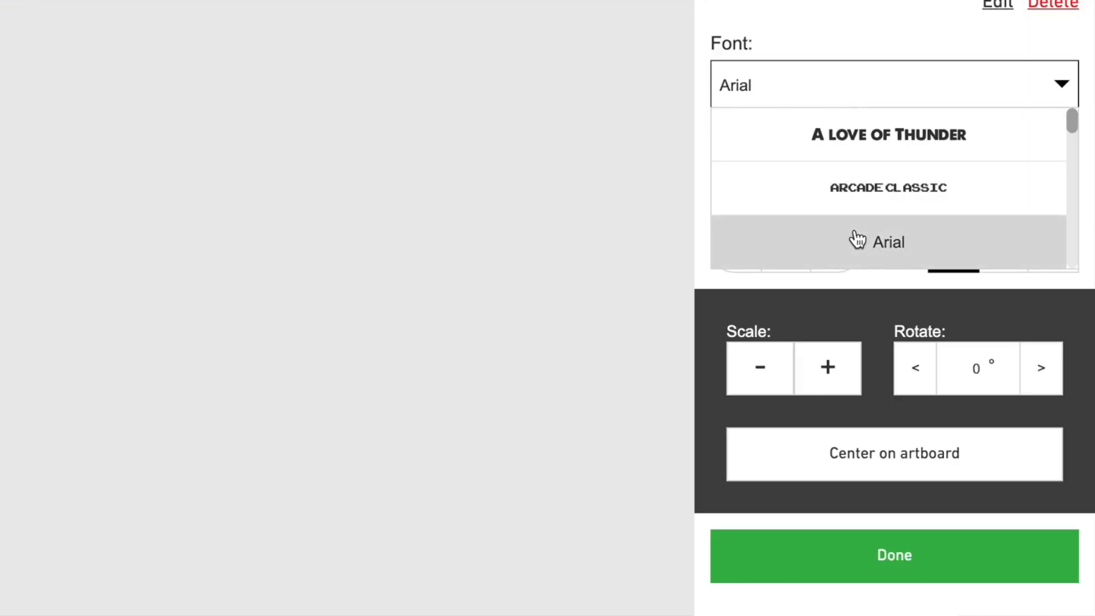
pyautogui.scroll(-10, 857, 239)
pyautogui.scroll(10, 858, 232)
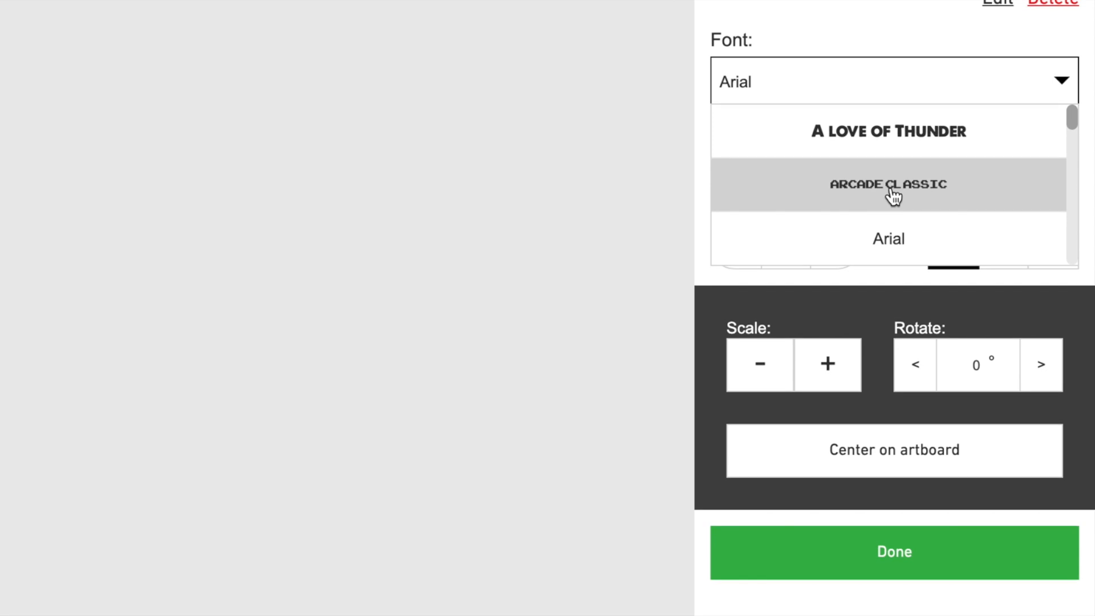
pyautogui.scroll(-5, 889, 199)
pyautogui.scroll(-3, 896, 196)
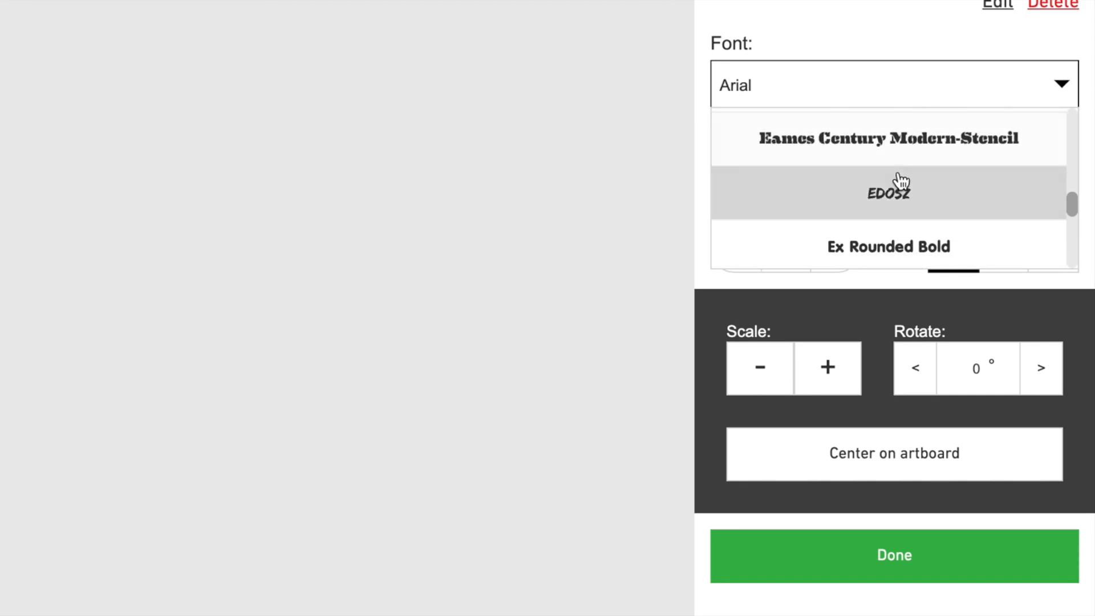
pyautogui.scroll(4, 898, 194)
pyautogui.scroll(4, 906, 188)
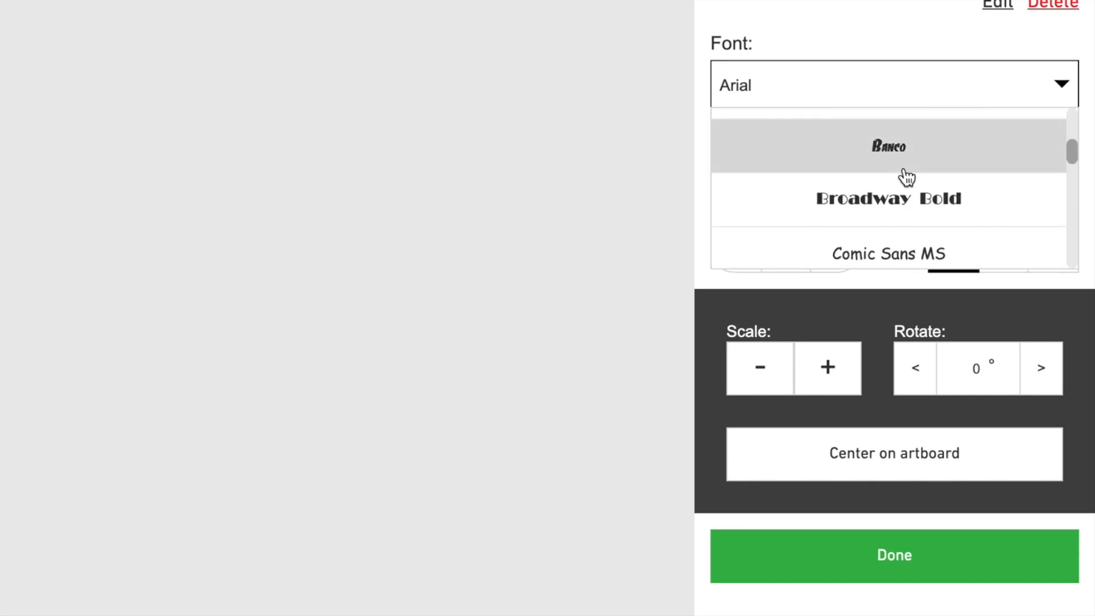
pyautogui.scroll(-5, 911, 171)
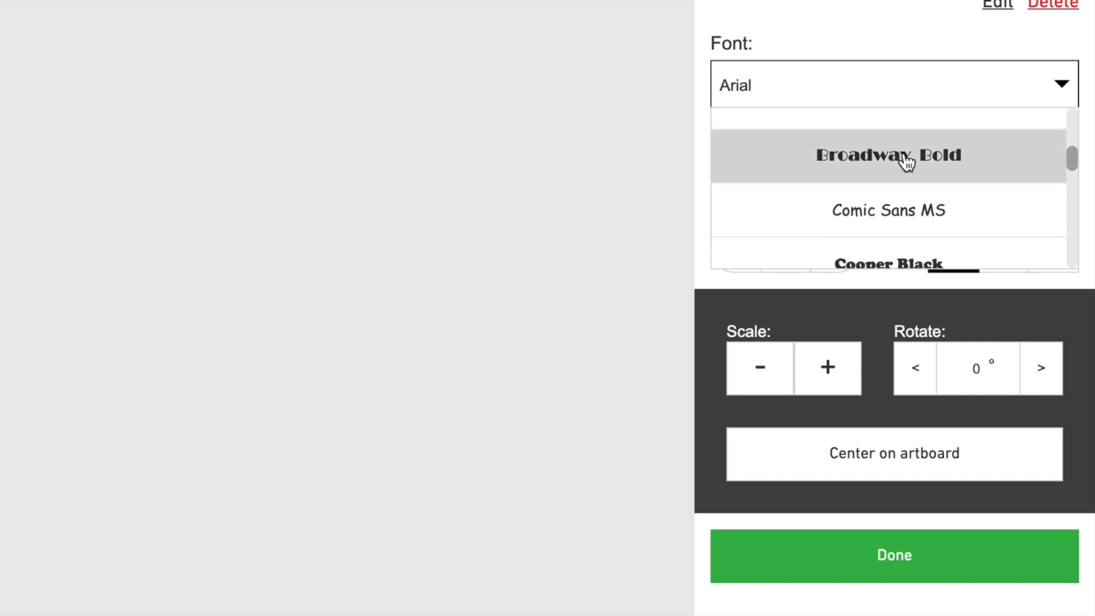
pyautogui.scroll(-8, 911, 181)
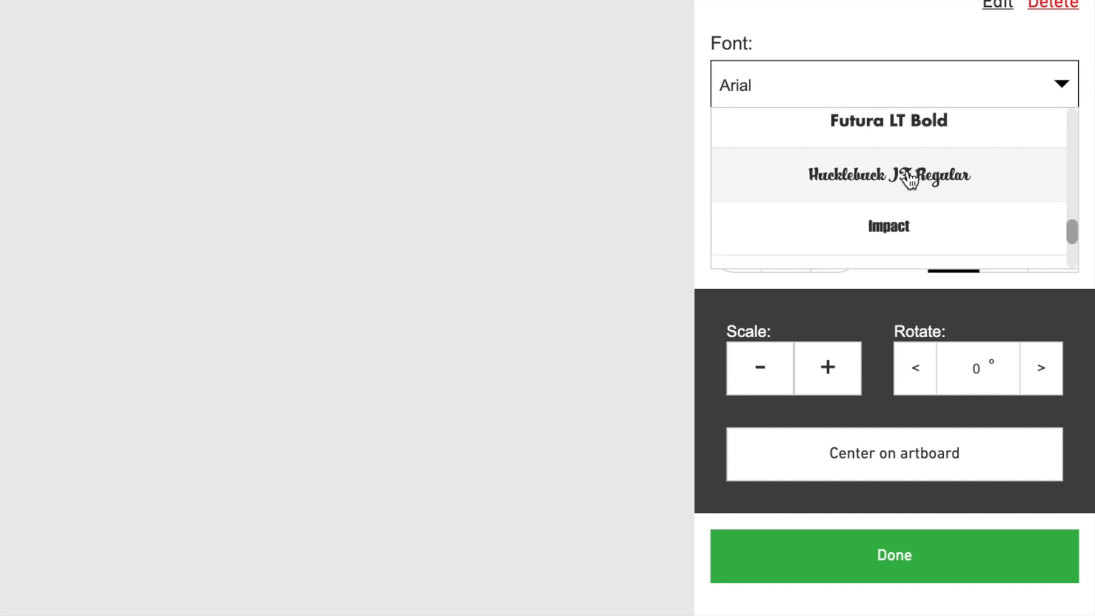
pyautogui.scroll(2, 911, 181)
pyautogui.click(906, 178)
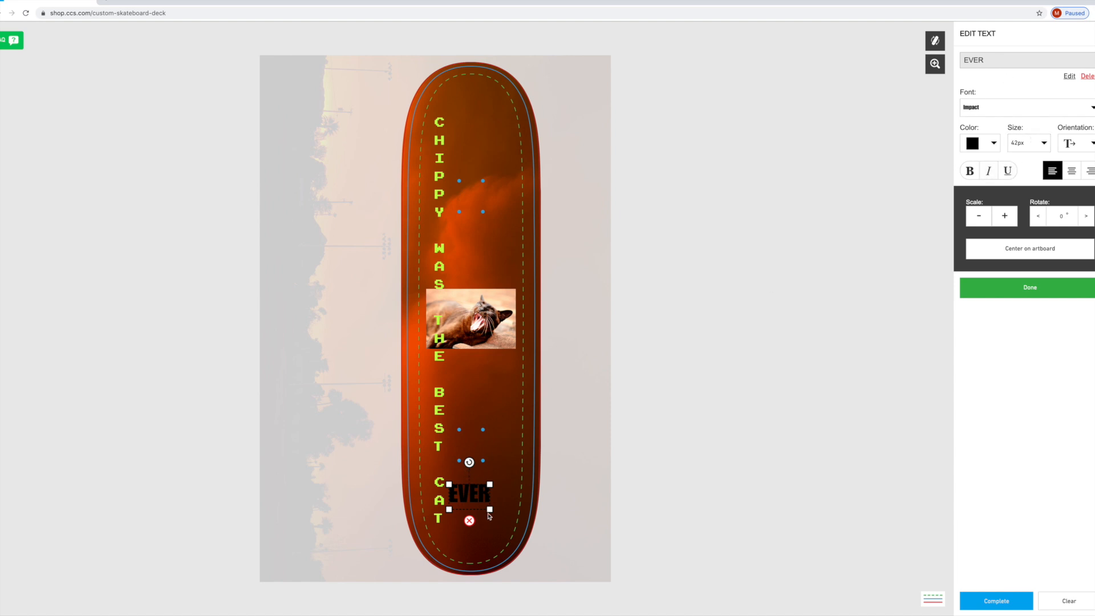
pyautogui.moveTo(492, 512); pyautogui.dragTo(511, 533)
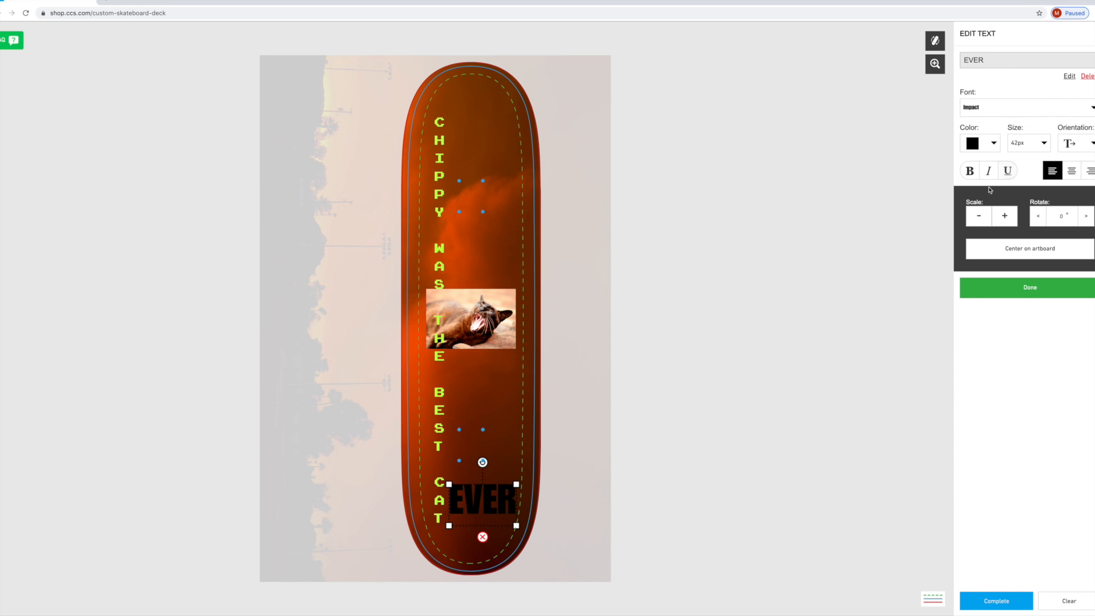
# Step: Change the EVER text's color to light purple and finish editing it
pyautogui.click(972, 143)
pyautogui.click(905, 188)
pyautogui.moveTo(904, 188)
pyautogui.mouseDown()
pyautogui.moveTo(906, 162)
pyautogui.moveTo(905, 182)
pyautogui.mouseUp()
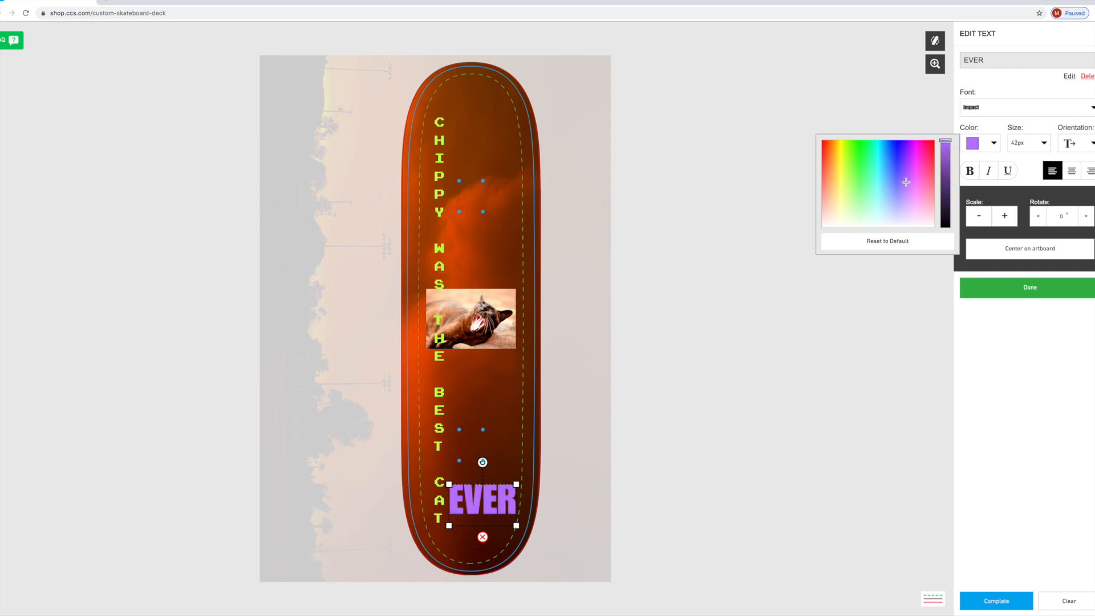
pyautogui.click(1021, 289)
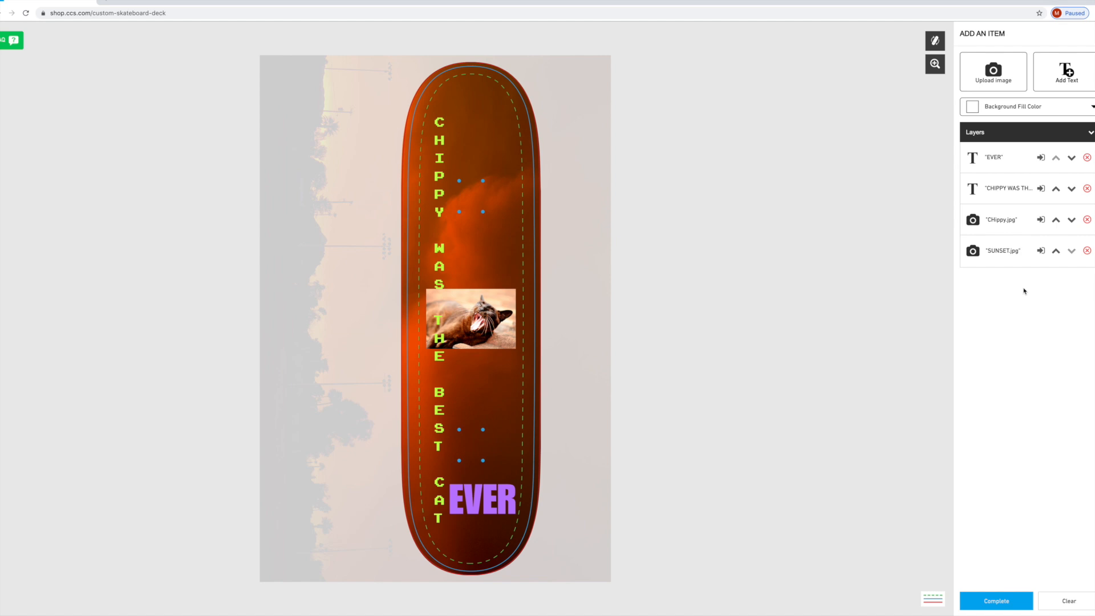
# Step: Move the EVER text slightly down on the deck and complete the design
pyautogui.moveTo(513, 507); pyautogui.dragTo(513, 514)
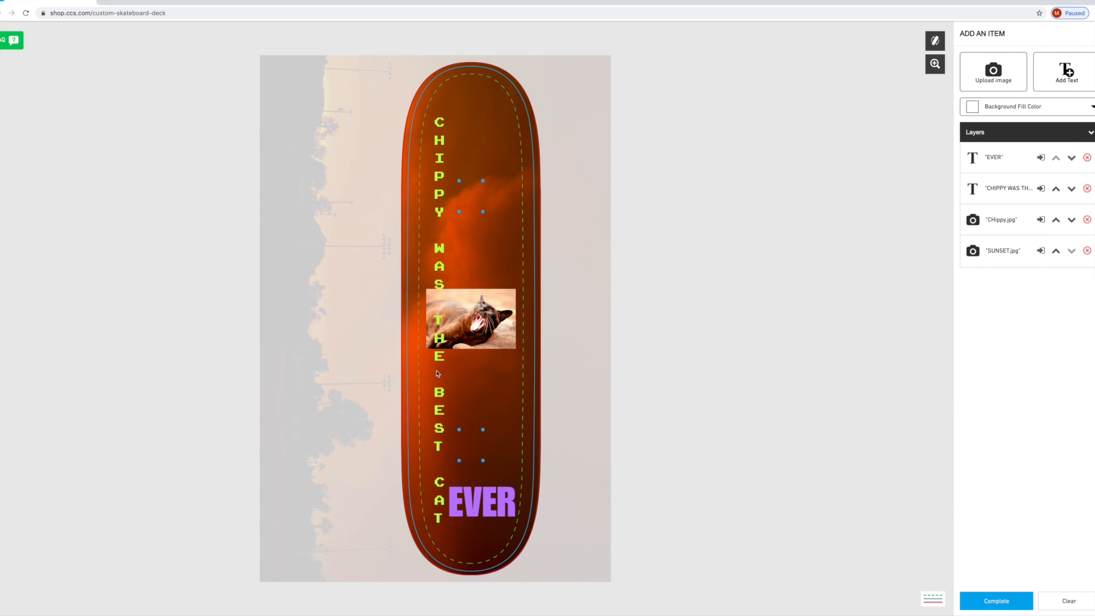
pyautogui.click(997, 601)
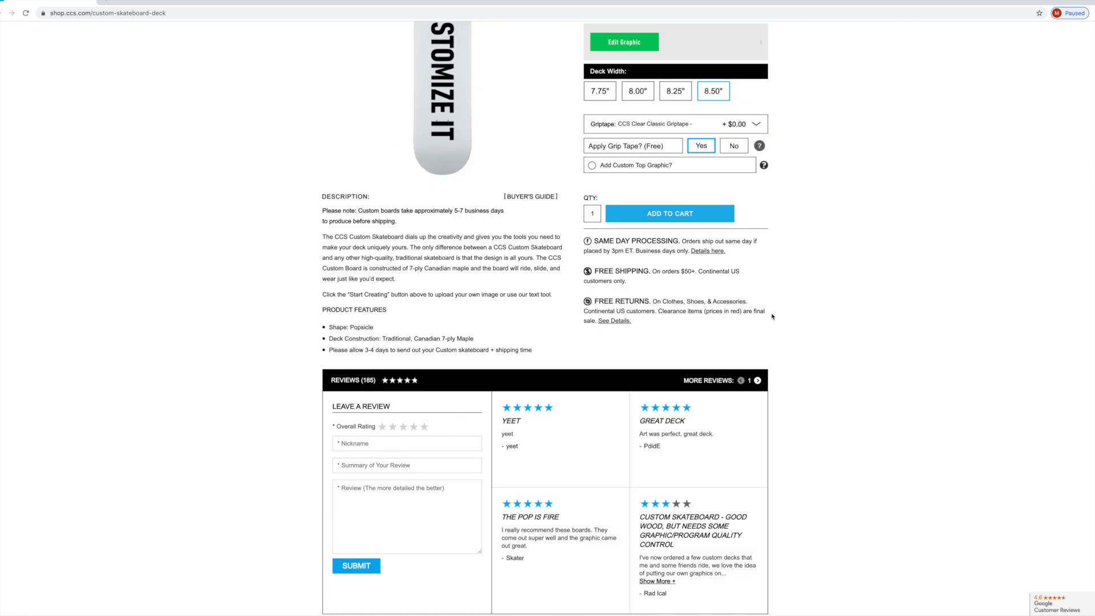
# Step: Decline the free grip tape application and add the custom 8.50" deck to the cart
pyautogui.scroll(3, 772, 316)
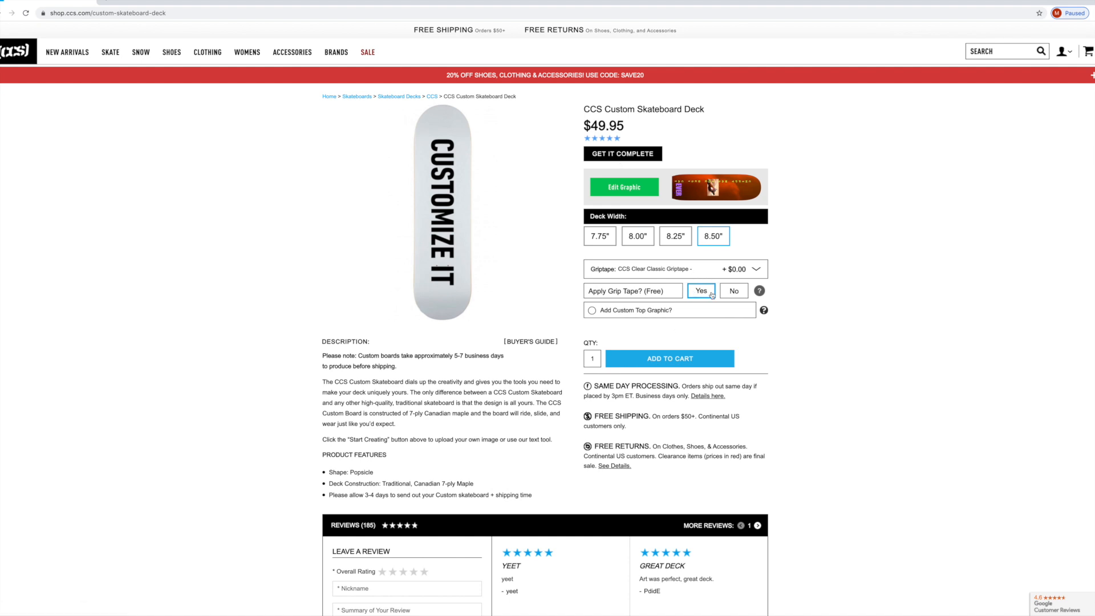
pyautogui.click(738, 292)
pyautogui.click(672, 361)
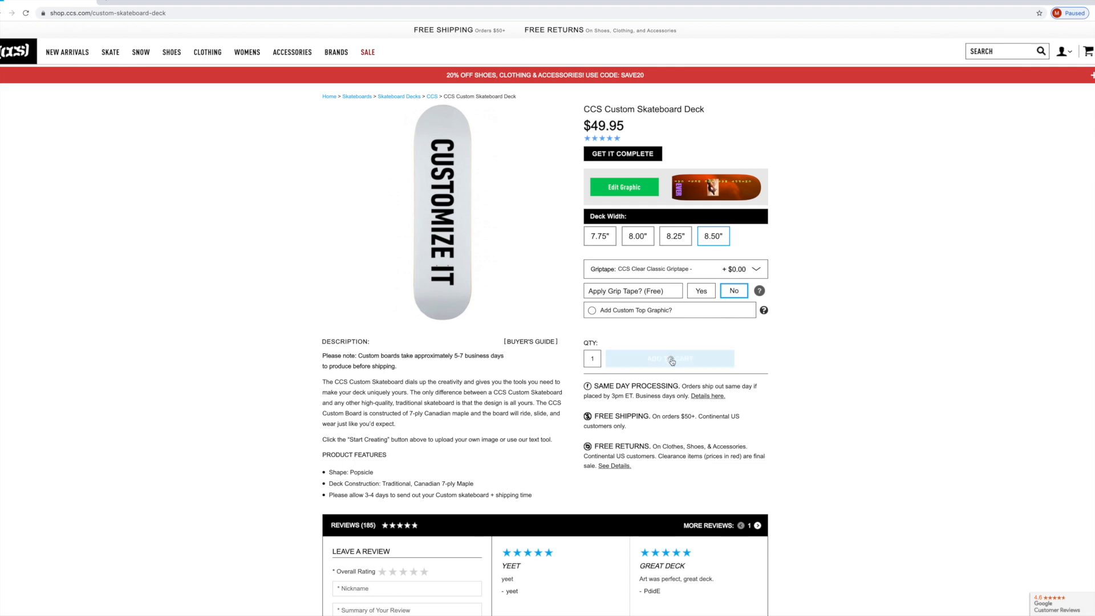